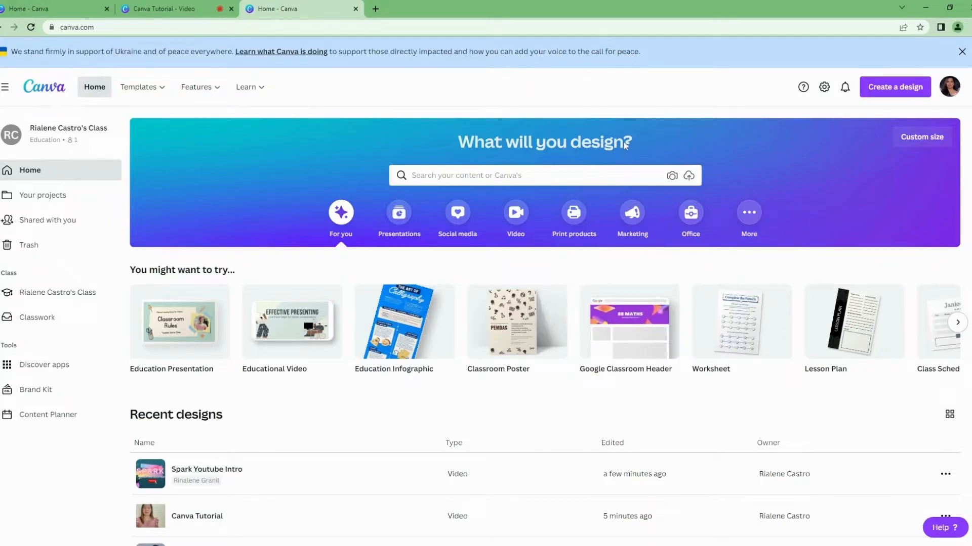
Search the design types for "youtube intro" and create a blank YouTube Intro design (1920 × 1080 px)
{"action": "left_click", "coordinate": [894, 87]}
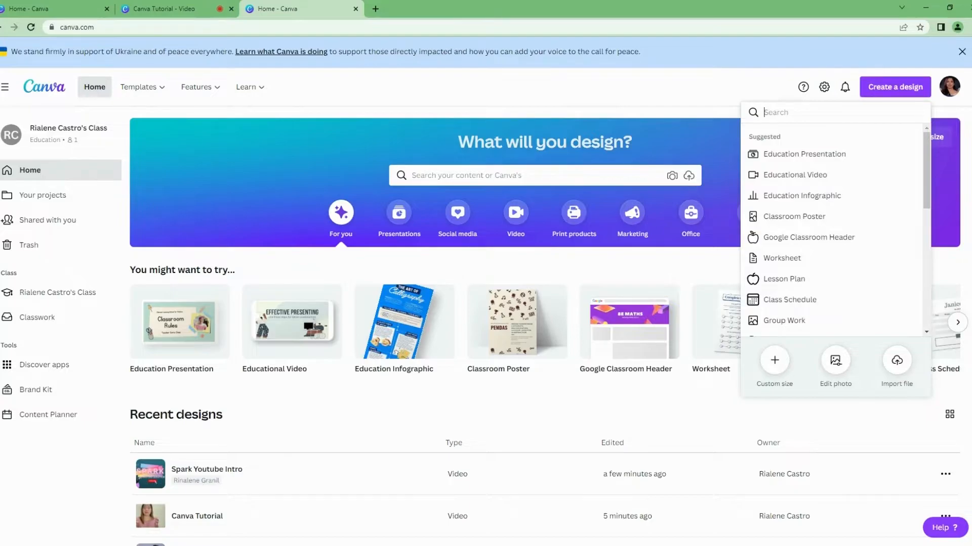
{"action": "type", "text": "youtube intro"}
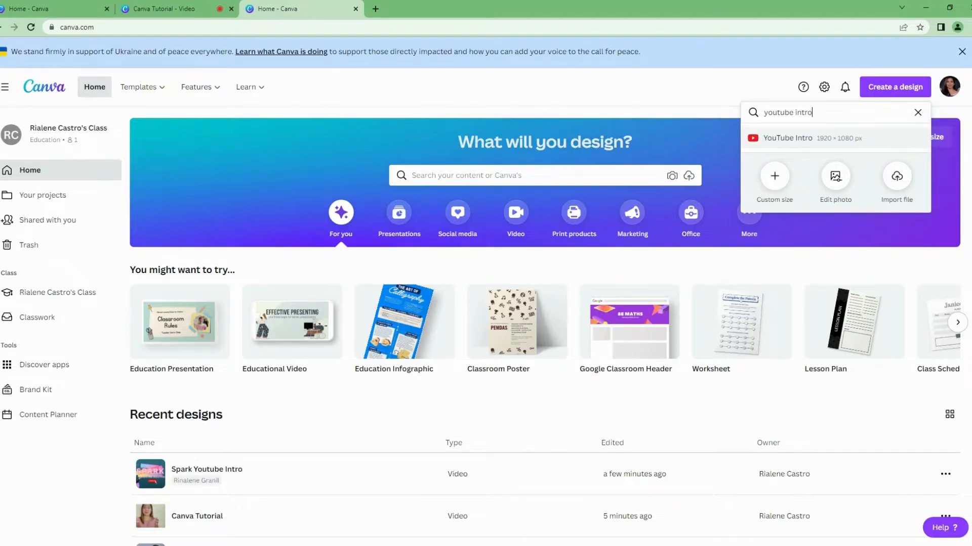
{"action": "left_click", "coordinate": [808, 138]}
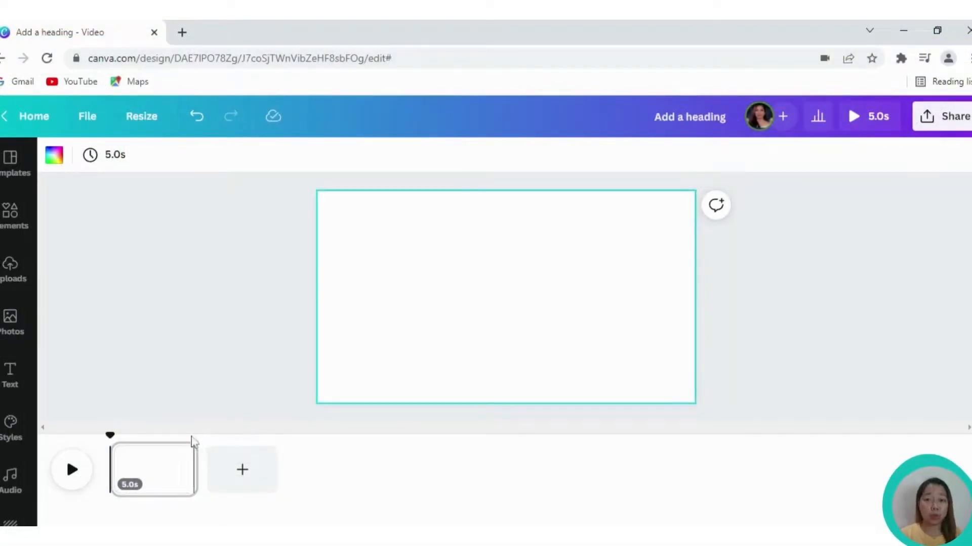
Fill the blank page's background with the teal blue from the brand kit's Color palette
{"action": "left_click", "coordinate": [56, 158]}
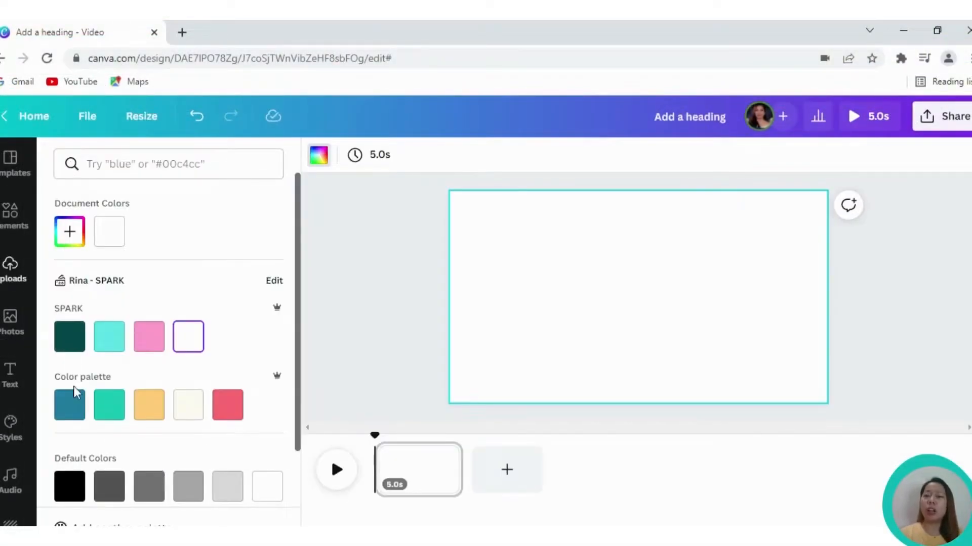
{"action": "left_click", "coordinate": [69, 405]}
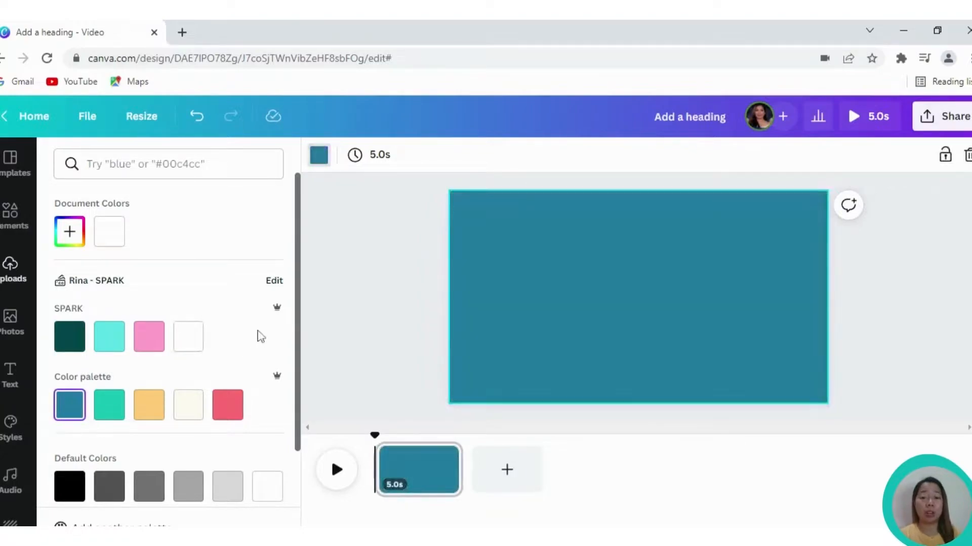
{"action": "left_click", "coordinate": [356, 322]}
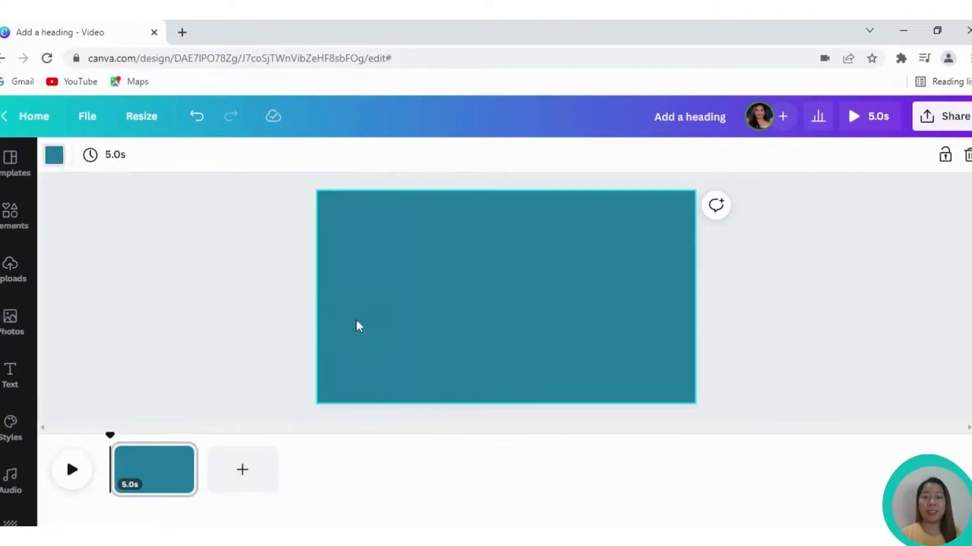
{"action": "scroll", "coordinate": [12, 436], "scroll_direction": "down", "scroll_amount": 2}
{"action": "scroll", "coordinate": [13, 436], "scroll_direction": "up", "scroll_amount": 2}
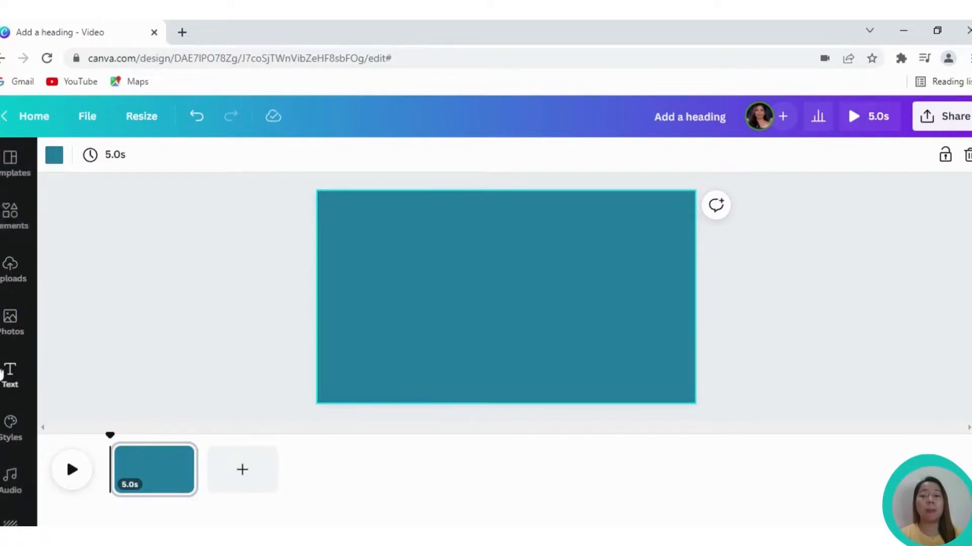
Add a heading to the page with the text "SPARKLE"
{"action": "left_click", "coordinate": [9, 385]}
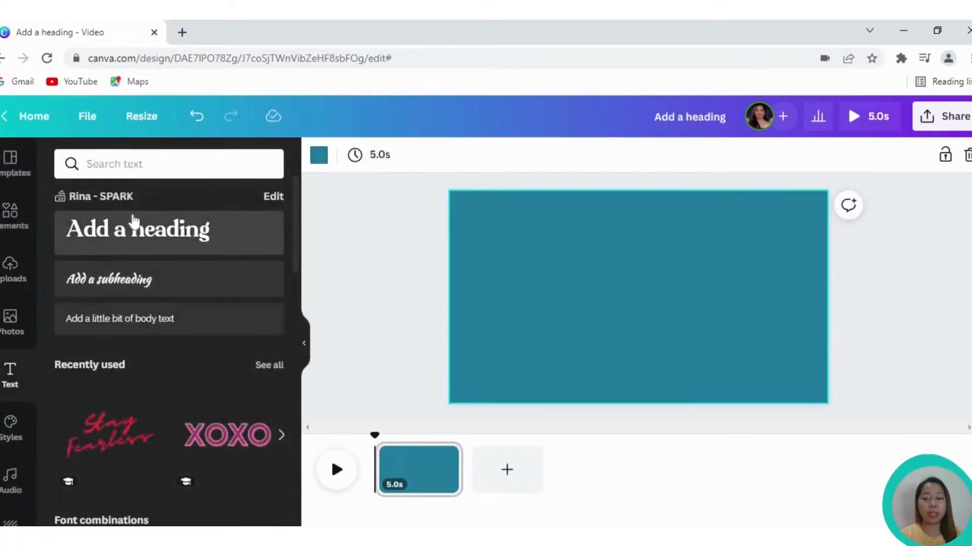
{"action": "scroll", "coordinate": [169, 405], "scroll_direction": "down", "scroll_amount": 8}
{"action": "scroll", "coordinate": [170, 409], "scroll_direction": "up", "scroll_amount": 10}
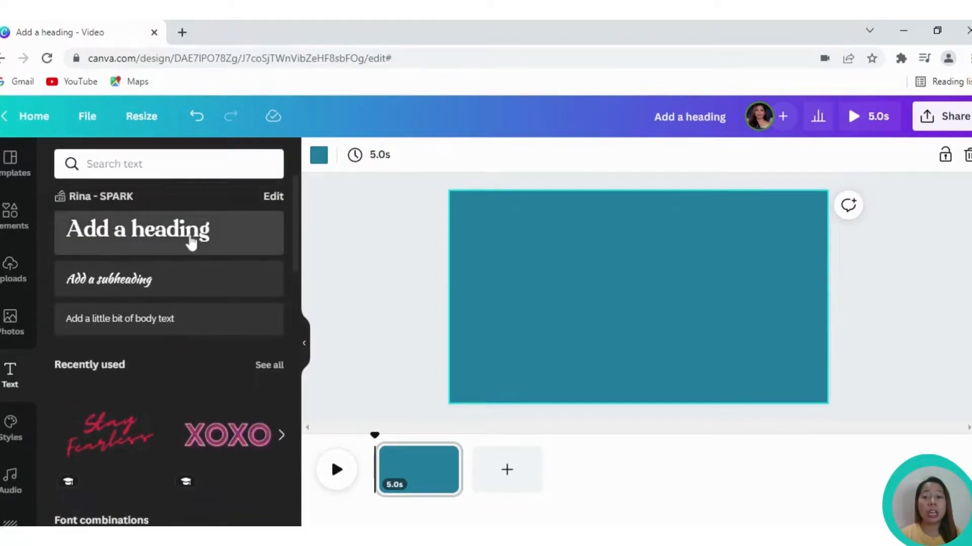
{"action": "left_click", "coordinate": [191, 242]}
{"action": "type", "text": "a"}
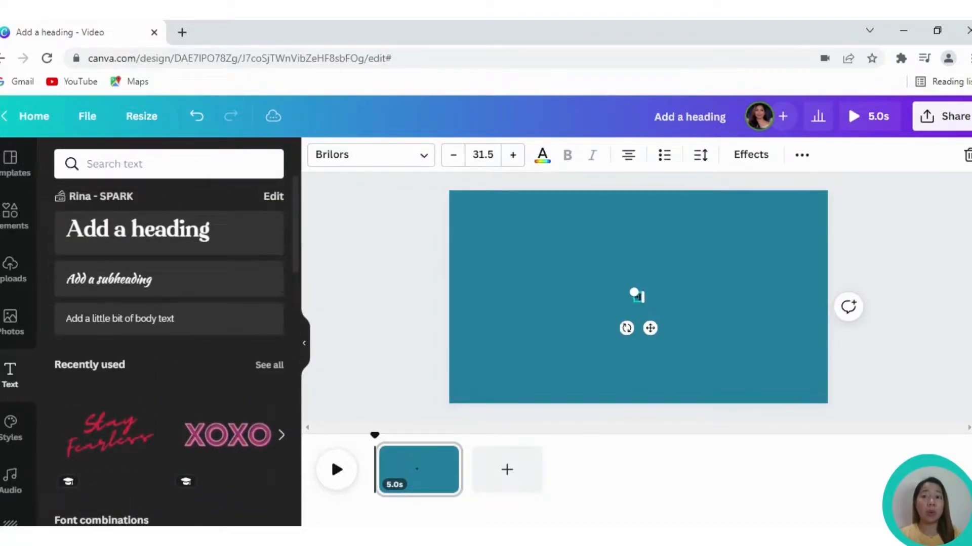
{"action": "type", "text": "pa"}
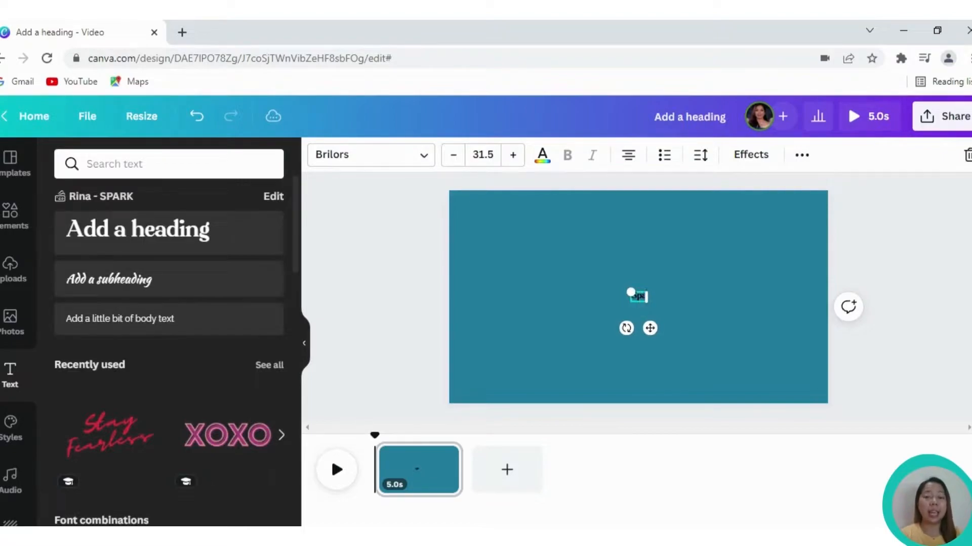
{"action": "type", "text": "PARK"}
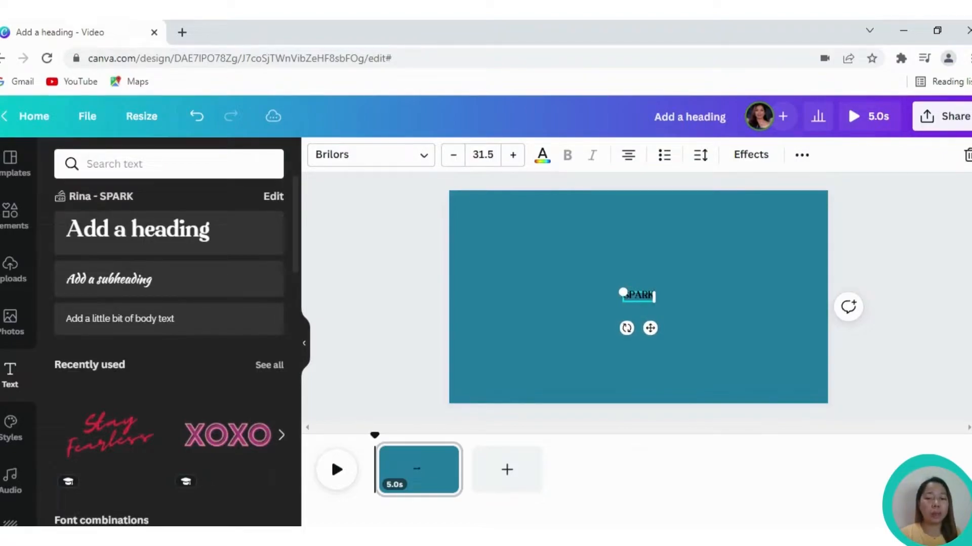
{"action": "type", "text": "LE"}
Change the SPARKLE heading's font to Raleway and enlarge it to a font size of about 153
{"action": "left_click", "coordinate": [415, 154]}
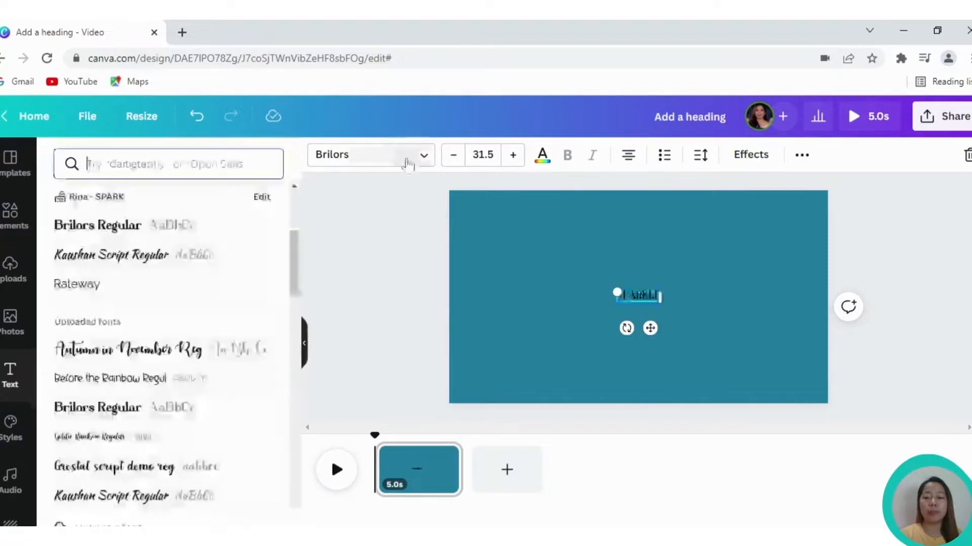
{"action": "left_click", "coordinate": [112, 284]}
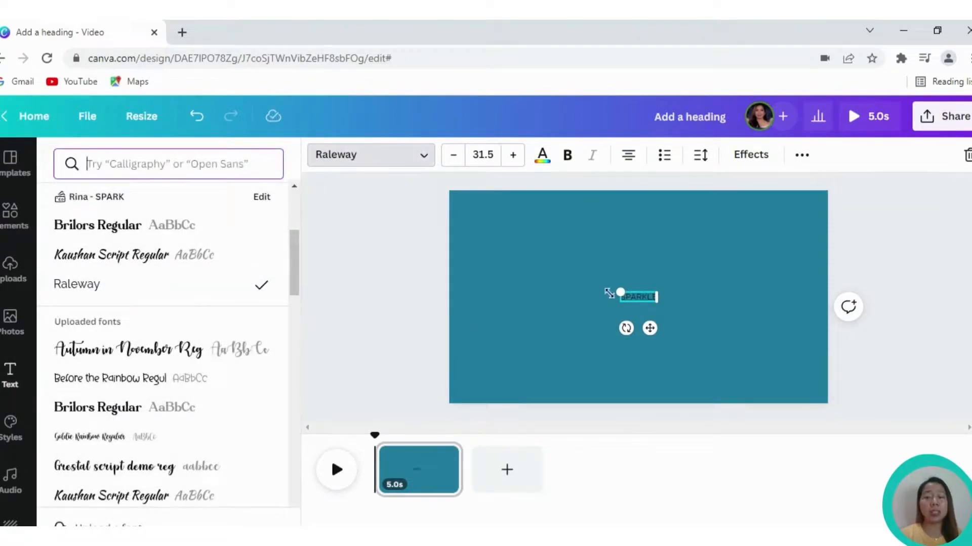
{"action": "left_click_drag", "start_coordinate": [614, 293], "coordinate": [479, 254]}
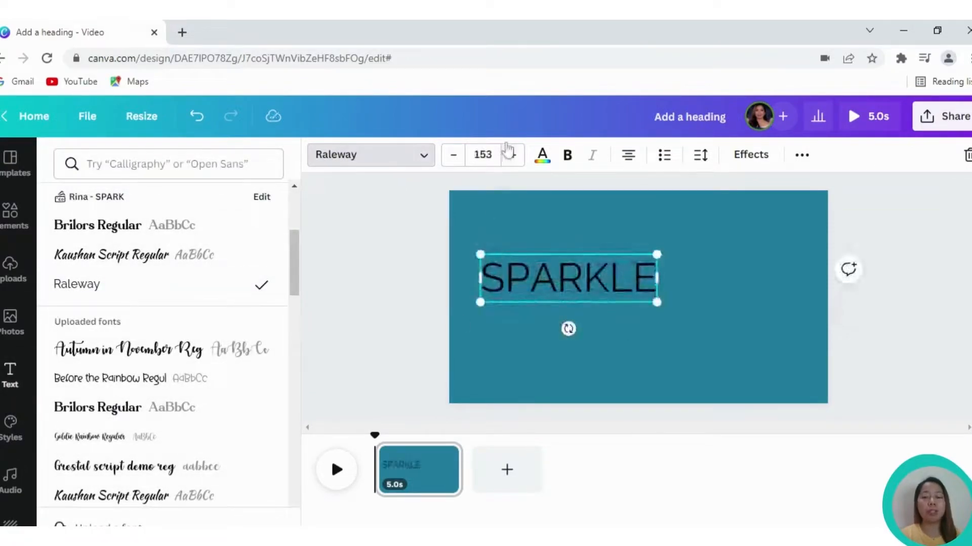
Colour the SPARKLE text with the pink of the SPARK palette and centre it horizontally in the page's upper half
{"action": "left_click", "coordinate": [542, 155]}
{"action": "left_click", "coordinate": [149, 336]}
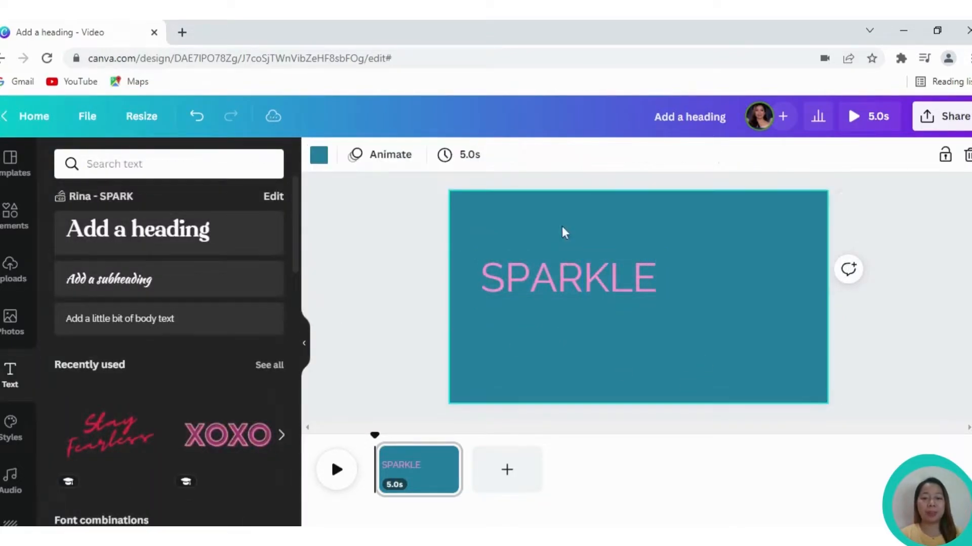
{"action": "left_click_drag", "start_coordinate": [566, 273], "coordinate": [633, 250]}
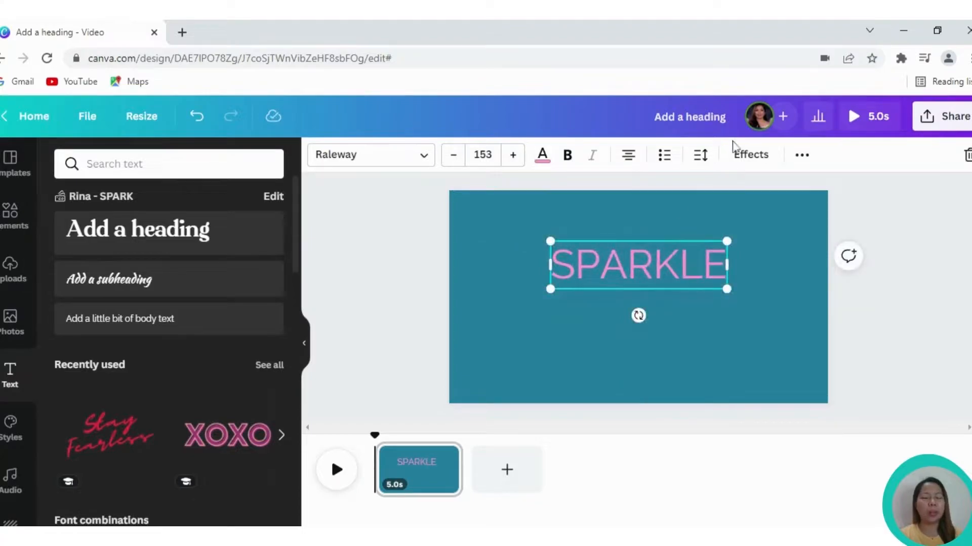
{"action": "left_click", "coordinate": [304, 343]}
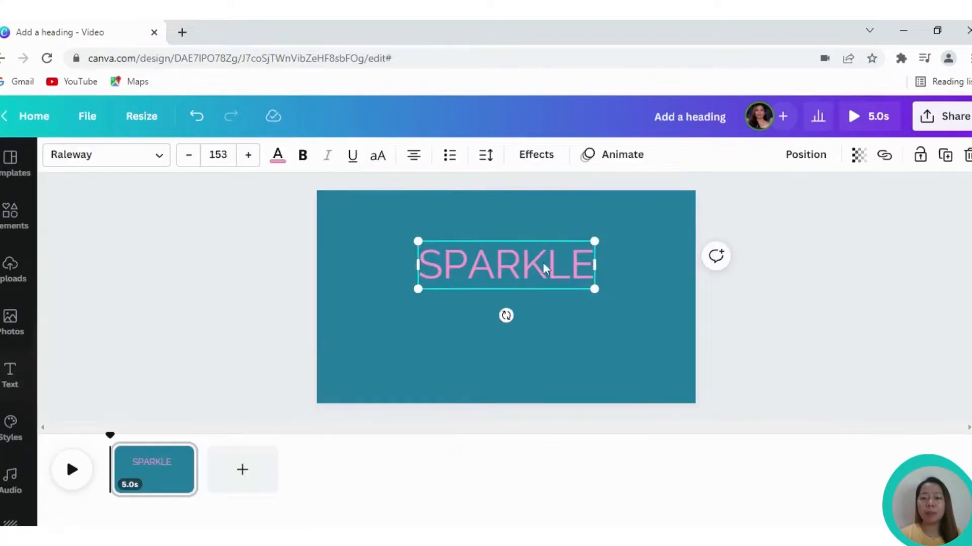
Apply the Neon effect to the SPARKLE text and move it slightly higher on the page
{"action": "left_click", "coordinate": [532, 157]}
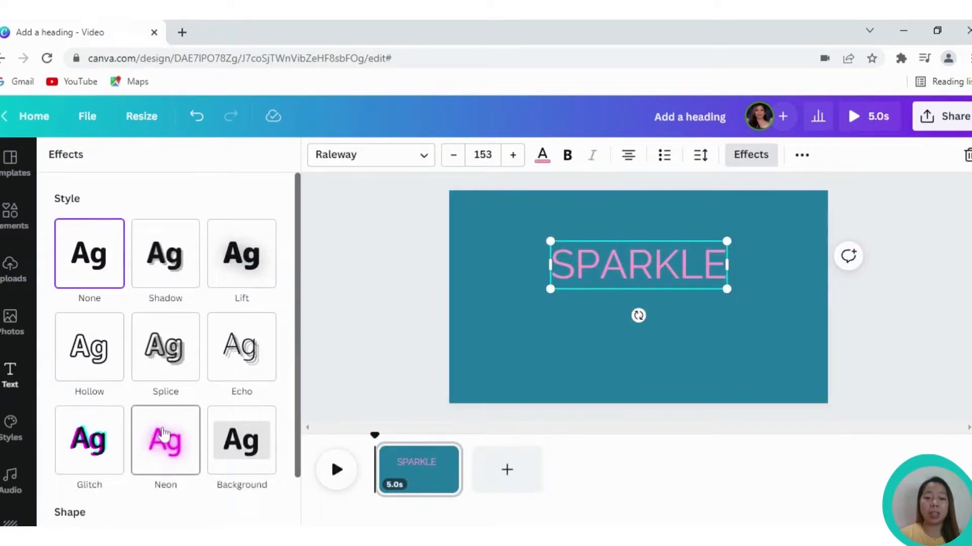
{"action": "left_click", "coordinate": [163, 434]}
{"action": "left_click", "coordinate": [640, 282]}
{"action": "left_click", "coordinate": [504, 352]}
{"action": "left_click_drag", "start_coordinate": [486, 256], "coordinate": [485, 236]}
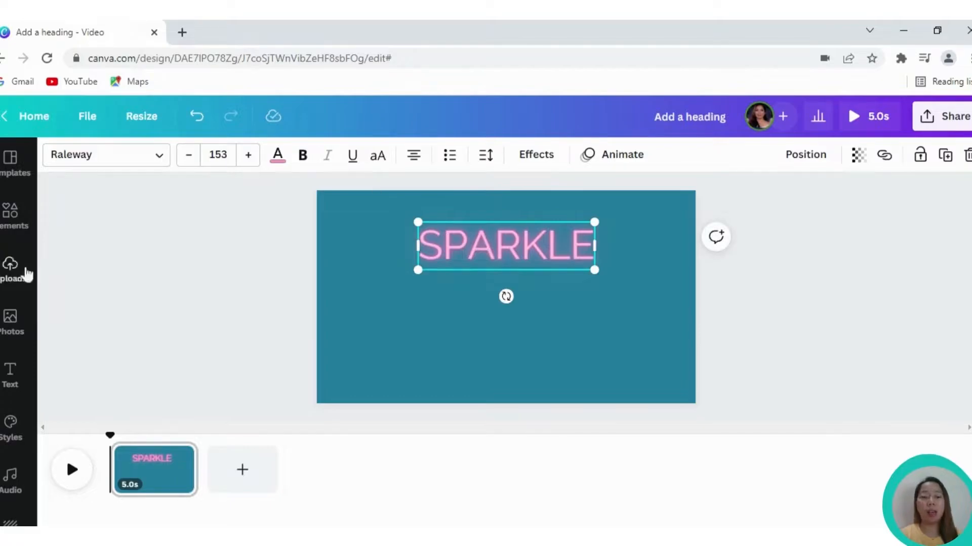
Add a second heading directly below SPARKLE with the text "Marketing Solution"
{"action": "left_click", "coordinate": [10, 376]}
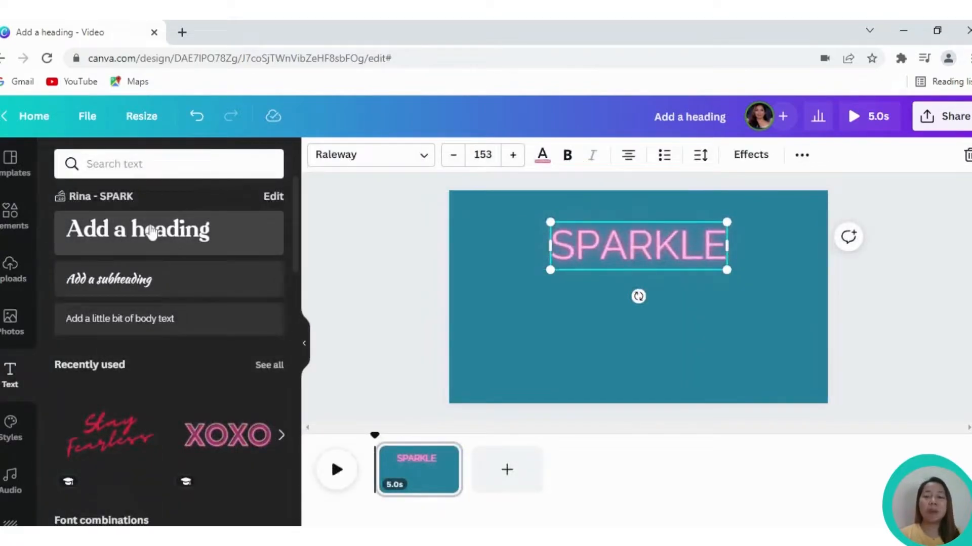
{"action": "left_click", "coordinate": [152, 233]}
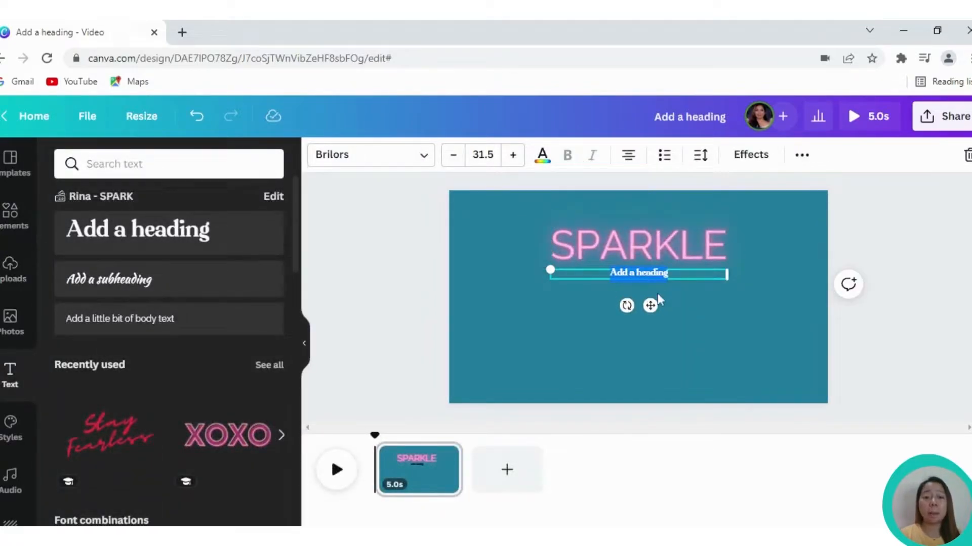
{"action": "type", "text": "mA"}
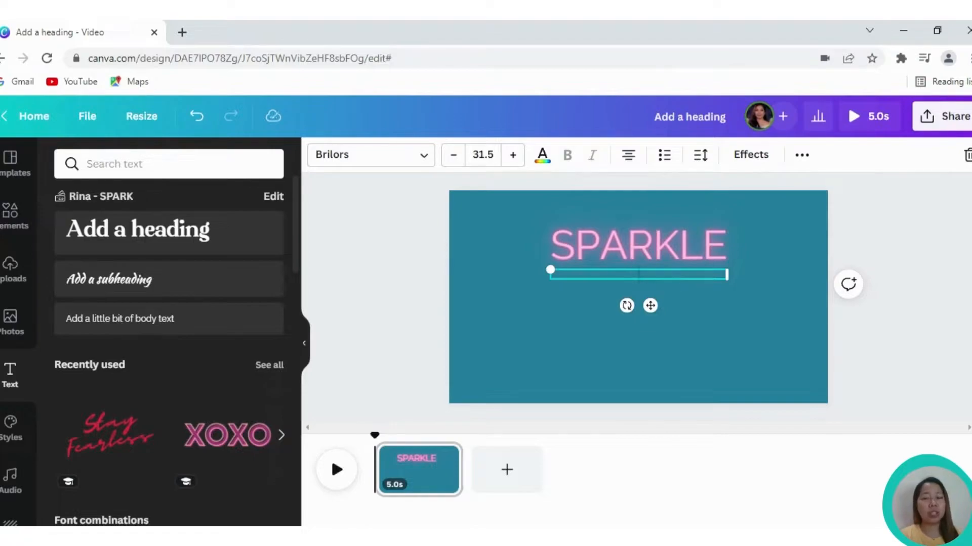
{"action": "type", "text": "rketing Solution"}
Set the "Marketing Solution" text to the Kaushan Script font and colour it white
{"action": "key", "text": "ctrl+a"}
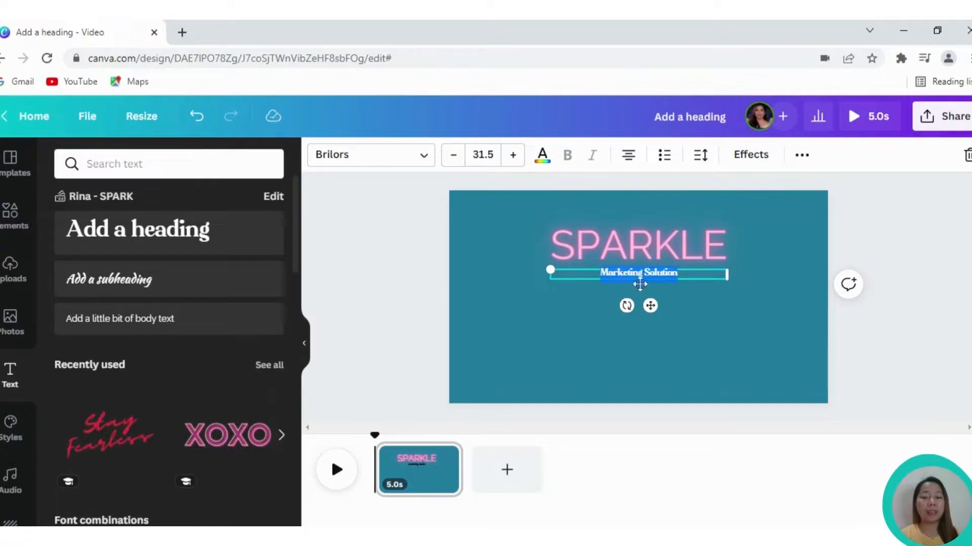
{"action": "left_click", "coordinate": [376, 167]}
{"action": "left_click", "coordinate": [132, 257]}
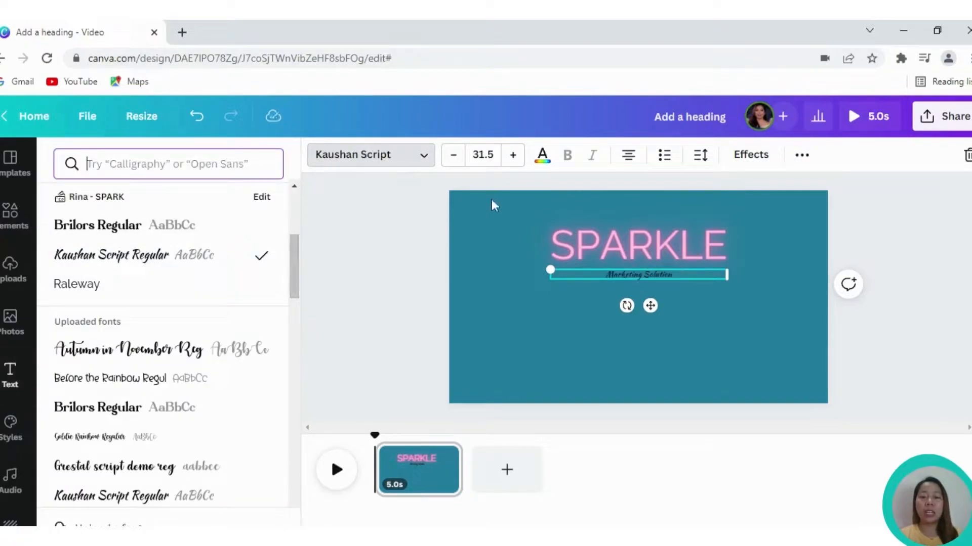
{"action": "left_click", "coordinate": [542, 156]}
{"action": "left_click", "coordinate": [188, 337]}
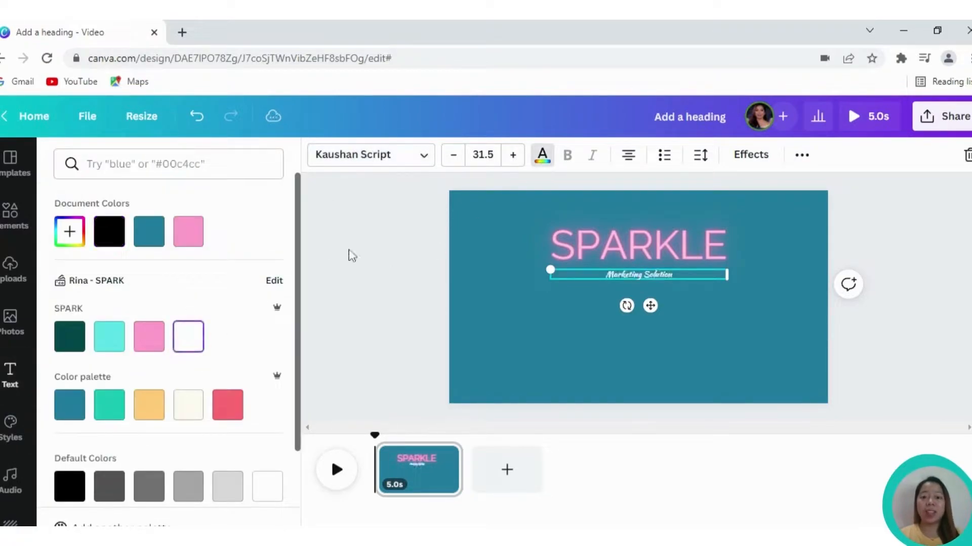
Apply the Splice effect to "Marketing Solution" with the pink of the SPARK palette as effect colour
{"action": "left_click", "coordinate": [750, 154]}
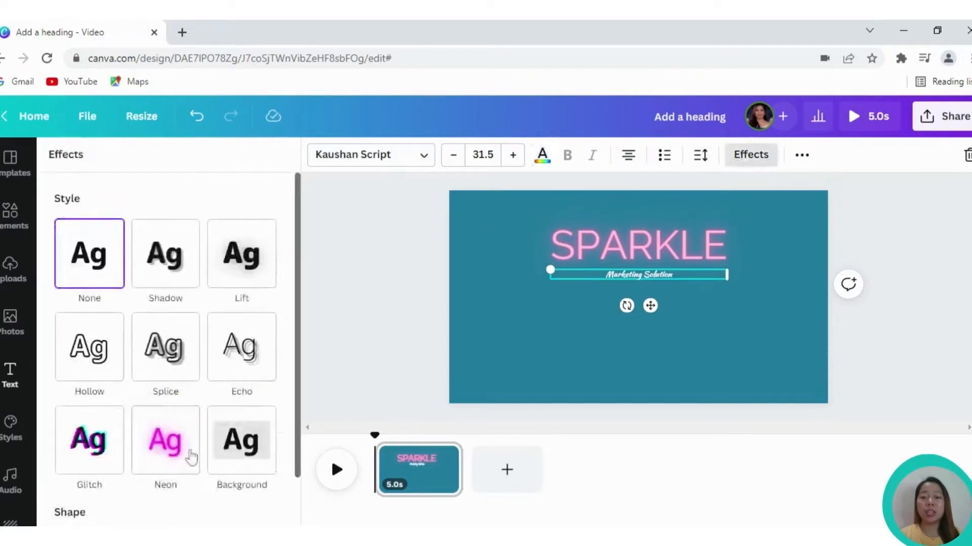
{"action": "scroll", "coordinate": [189, 455], "scroll_direction": "down", "scroll_amount": 2}
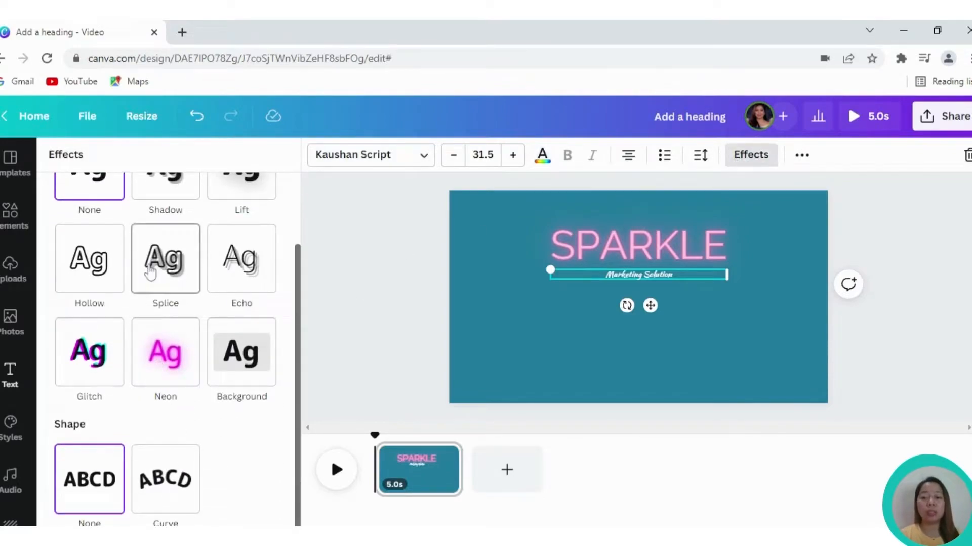
{"action": "left_click", "coordinate": [151, 272]}
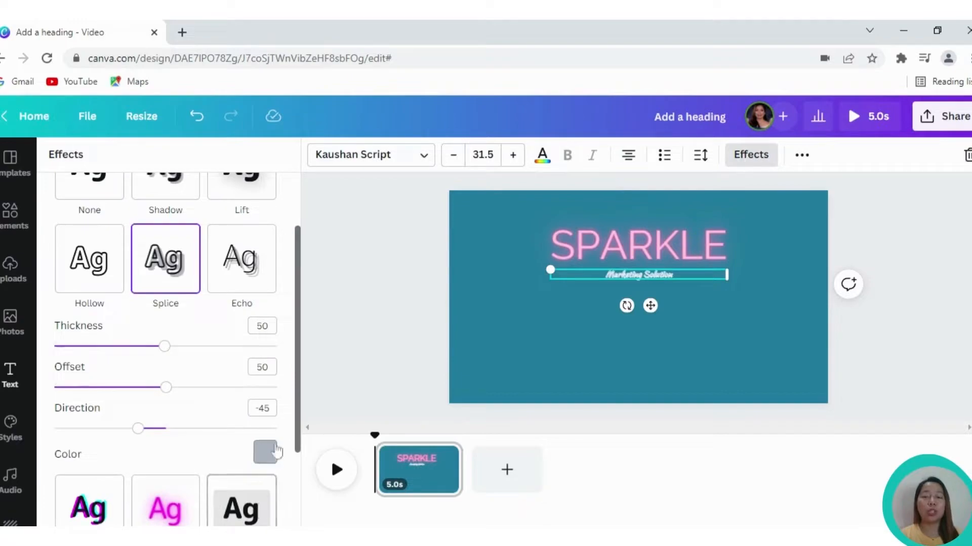
{"action": "left_click", "coordinate": [273, 452]}
{"action": "left_click", "coordinate": [142, 302]}
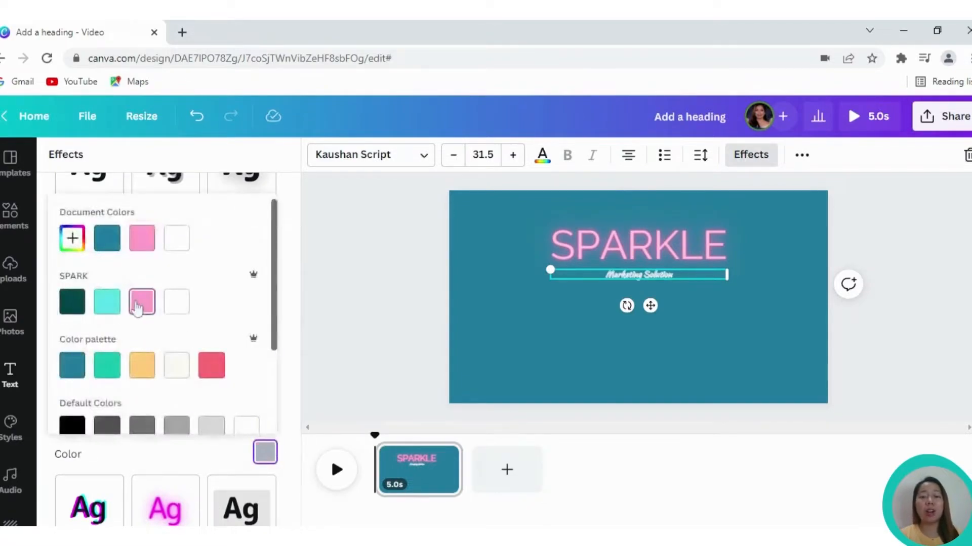
Enlarge "Marketing Solution" until it is nearly as wide as SPARKLE and centre it just beneath that word
{"action": "left_click", "coordinate": [559, 268]}
{"action": "left_click_drag", "start_coordinate": [552, 270], "coordinate": [455, 263]}
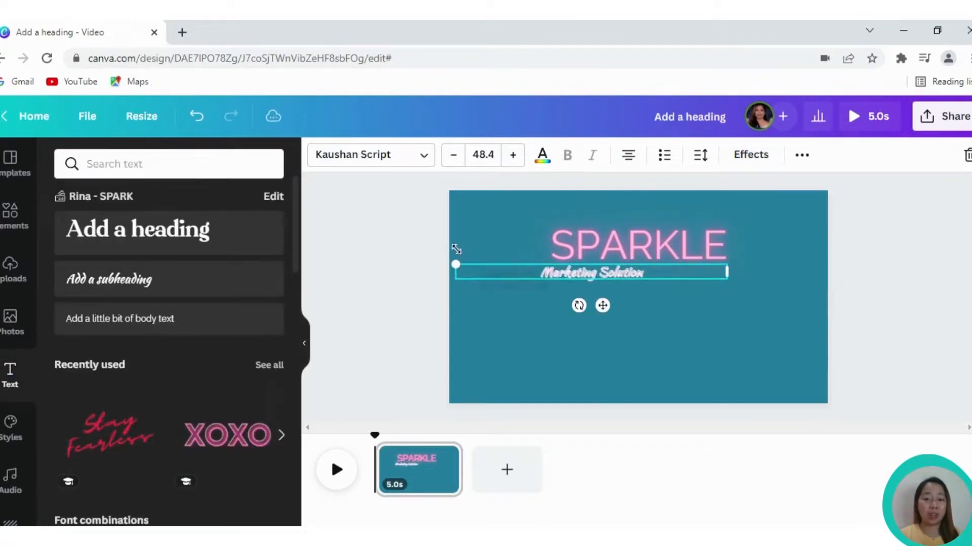
{"action": "left_click_drag", "start_coordinate": [513, 281], "coordinate": [564, 293]}
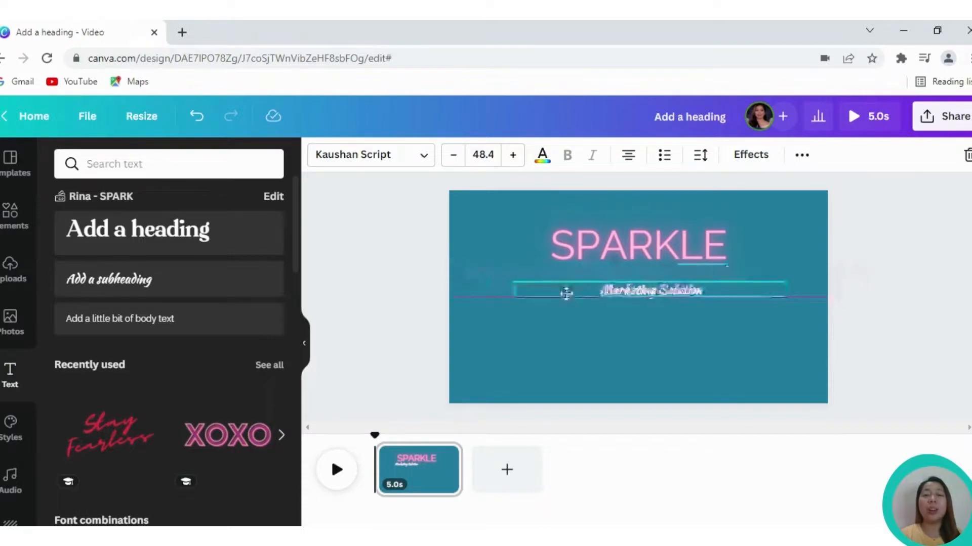
{"action": "left_click_drag", "start_coordinate": [501, 282], "coordinate": [438, 278]}
{"action": "left_click_drag", "start_coordinate": [584, 290], "coordinate": [591, 285]}
{"action": "left_click_drag", "start_coordinate": [455, 275], "coordinate": [382, 272]}
{"action": "left_click_drag", "start_coordinate": [533, 282], "coordinate": [589, 280]}
{"action": "left_click", "coordinate": [577, 362]}
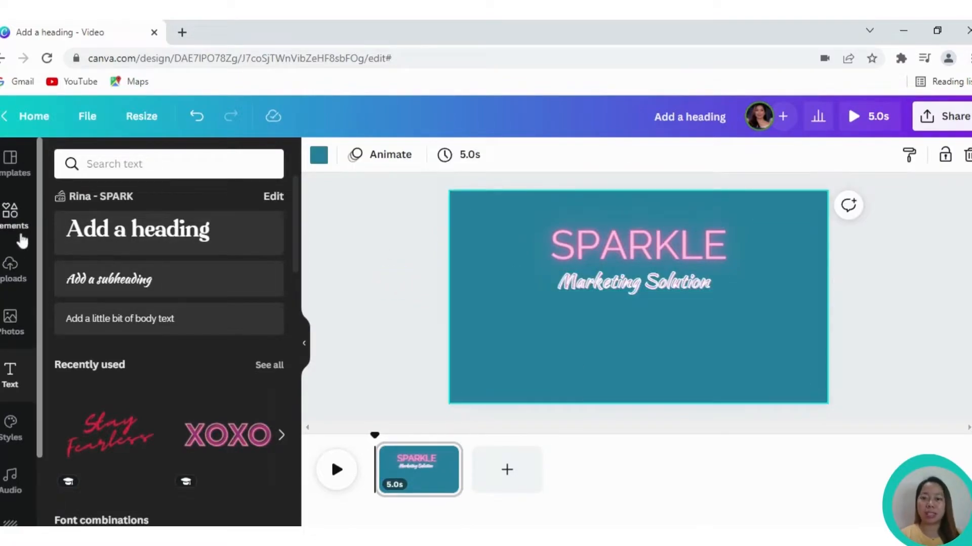
Bring up the elements library and clear the previous "tape" search
{"action": "left_click", "coordinate": [304, 347]}
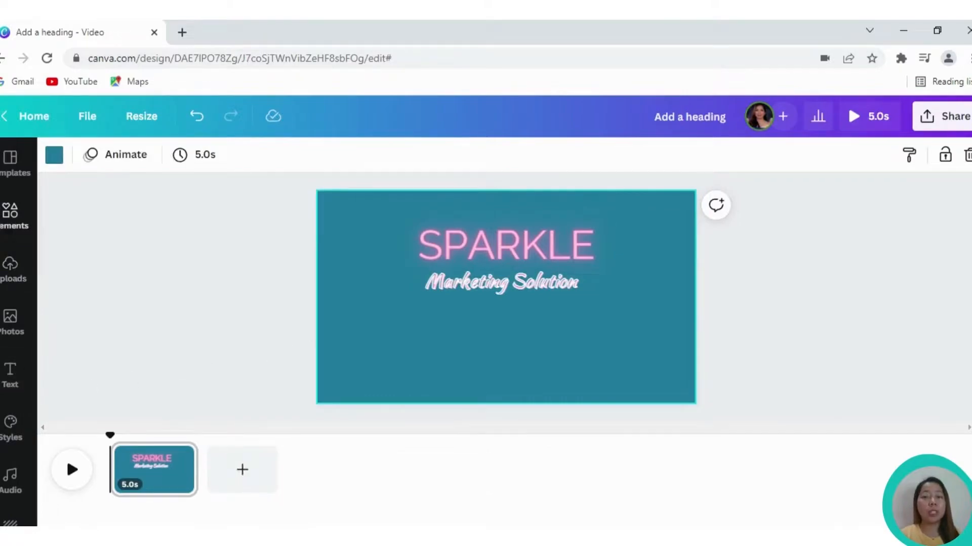
{"action": "left_click", "coordinate": [3, 215]}
{"action": "left_click_drag", "start_coordinate": [117, 164], "coordinate": [58, 189]}
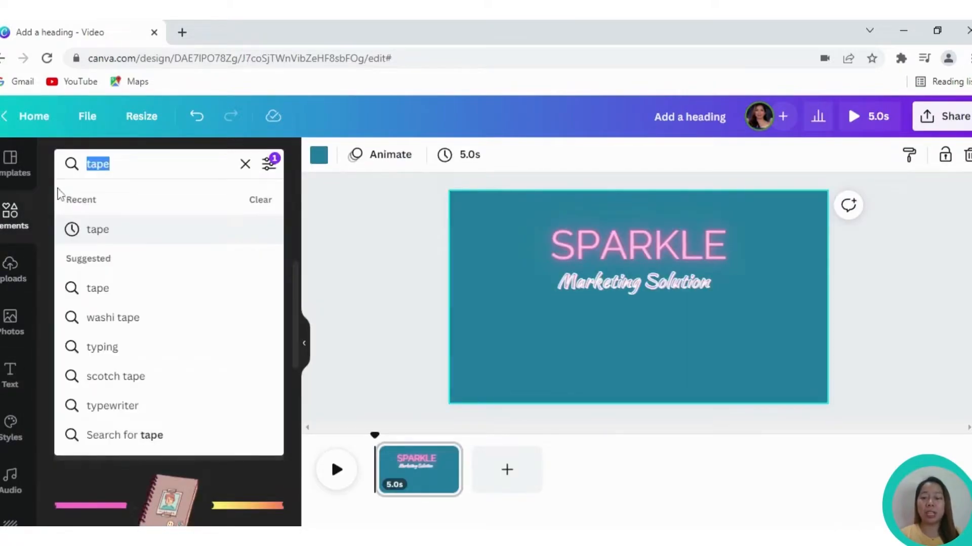
{"action": "key", "text": "BackSpace"}
{"action": "left_click", "coordinate": [246, 165]}
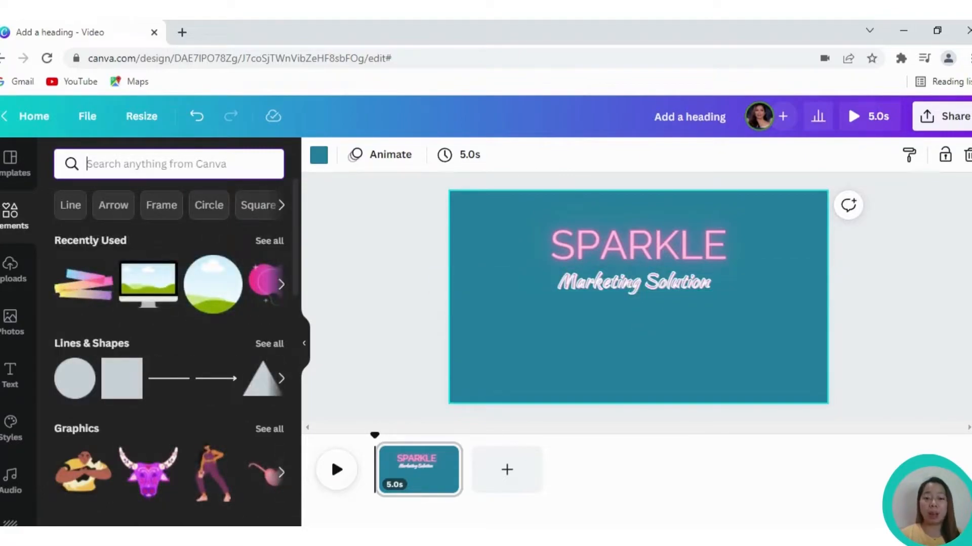
{"action": "type", "text": "tap"}
{"action": "key", "text": "BackSpace"}
{"action": "key", "text": "BackSpace"}
{"action": "key", "text": "BackSpace"}
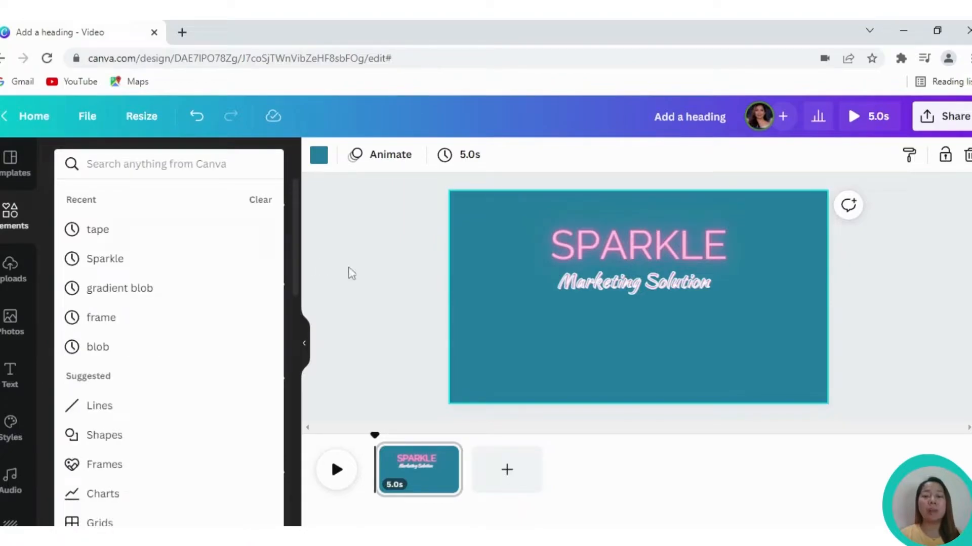
{"action": "left_click", "coordinate": [318, 267]}
{"action": "scroll", "coordinate": [236, 347], "scroll_direction": "down", "scroll_amount": 10}
{"action": "scroll", "coordinate": [181, 441], "scroll_direction": "up", "scroll_amount": 10}
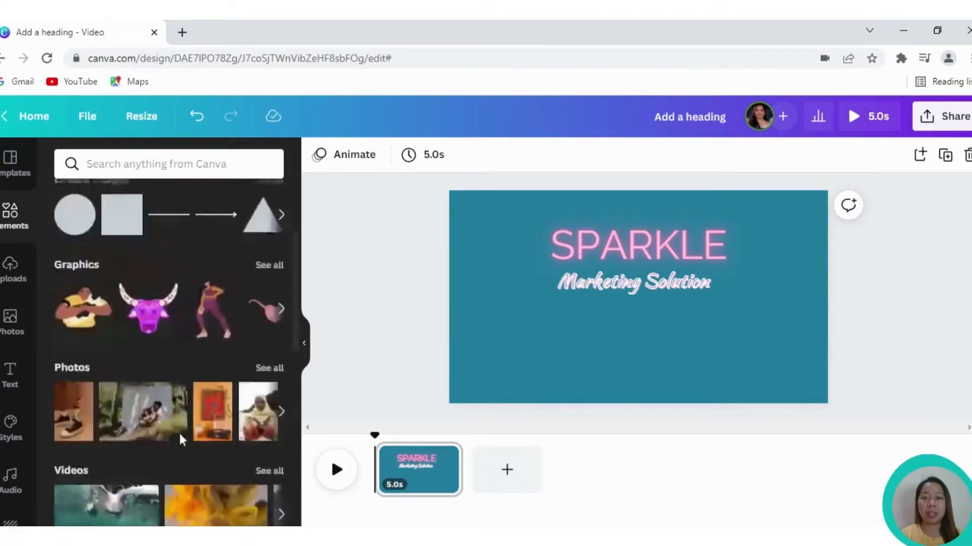
Search the elements library for "tape" and limit the results to animated graphics
{"action": "left_click", "coordinate": [152, 164]}
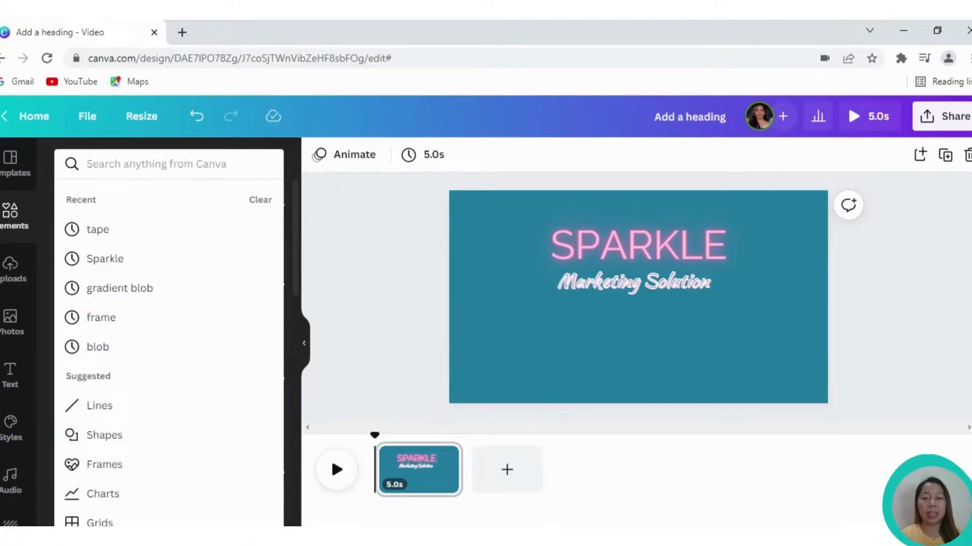
{"action": "type", "text": "tape"}
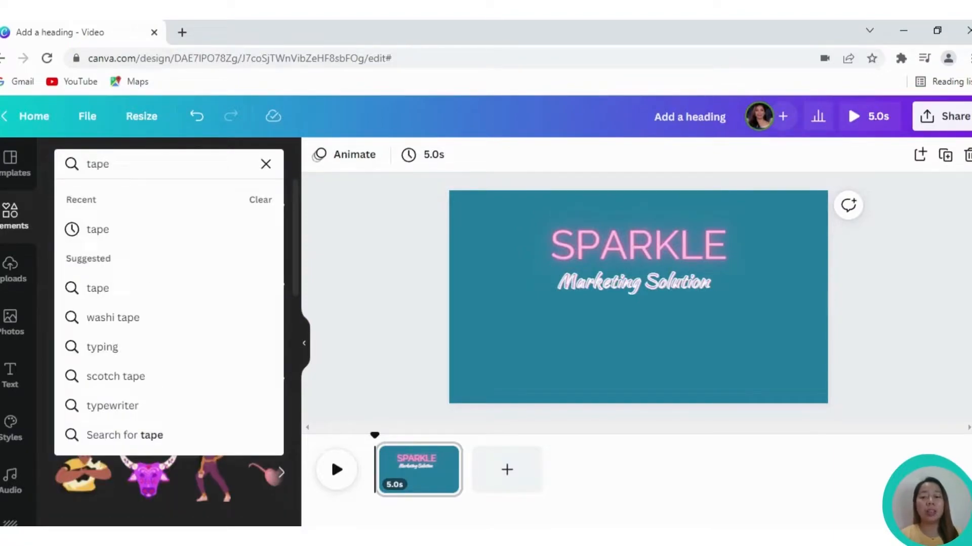
{"action": "key", "text": "Return"}
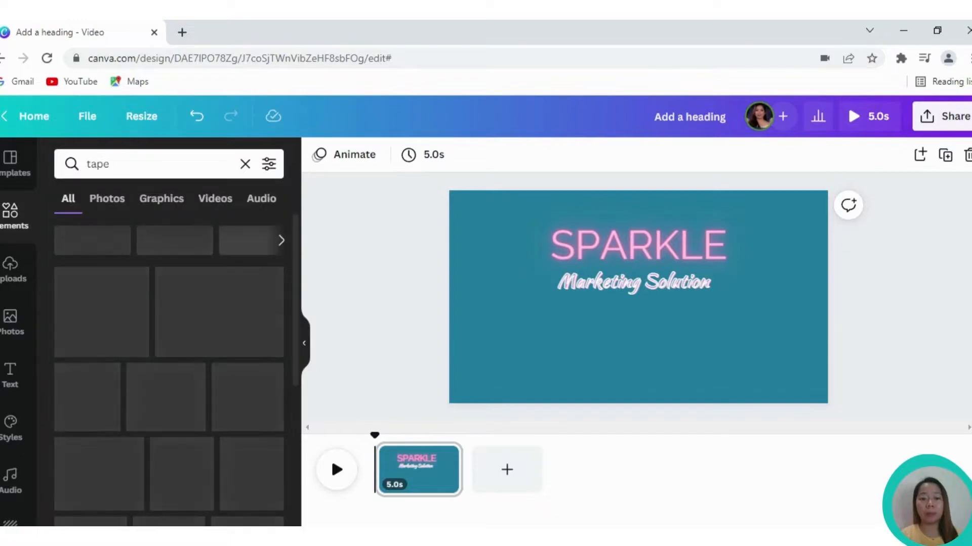
{"action": "left_click", "coordinate": [261, 171]}
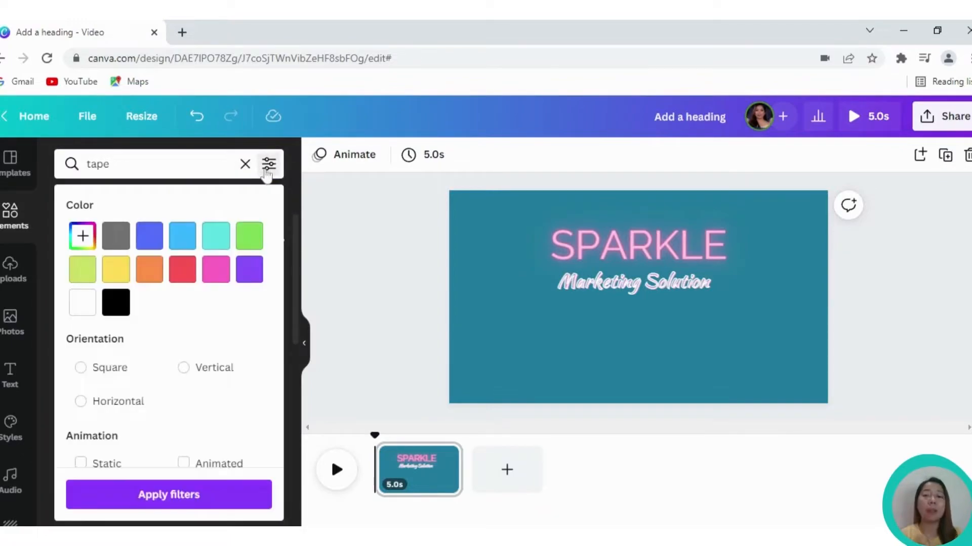
{"action": "scroll", "coordinate": [218, 374], "scroll_direction": "down", "scroll_amount": 3}
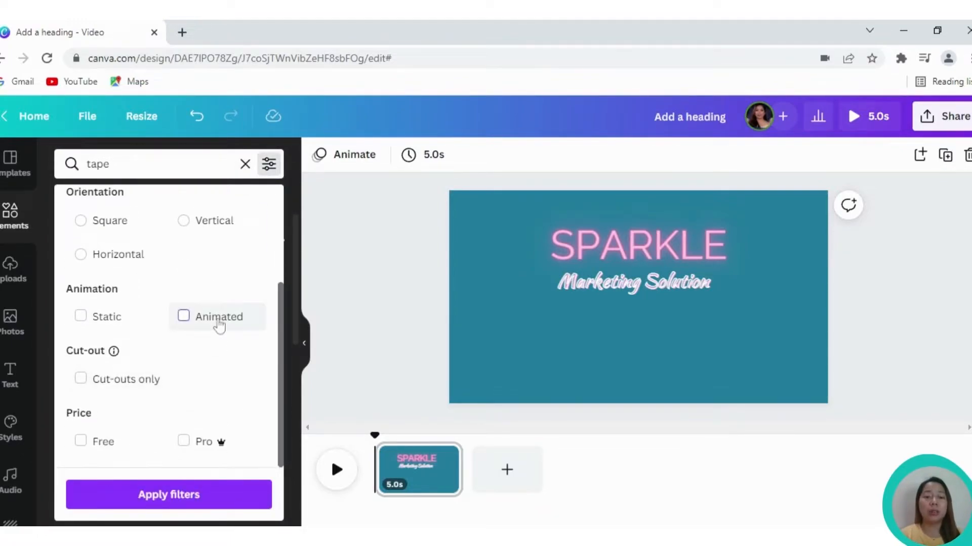
{"action": "left_click", "coordinate": [216, 317]}
{"action": "left_click", "coordinate": [188, 491]}
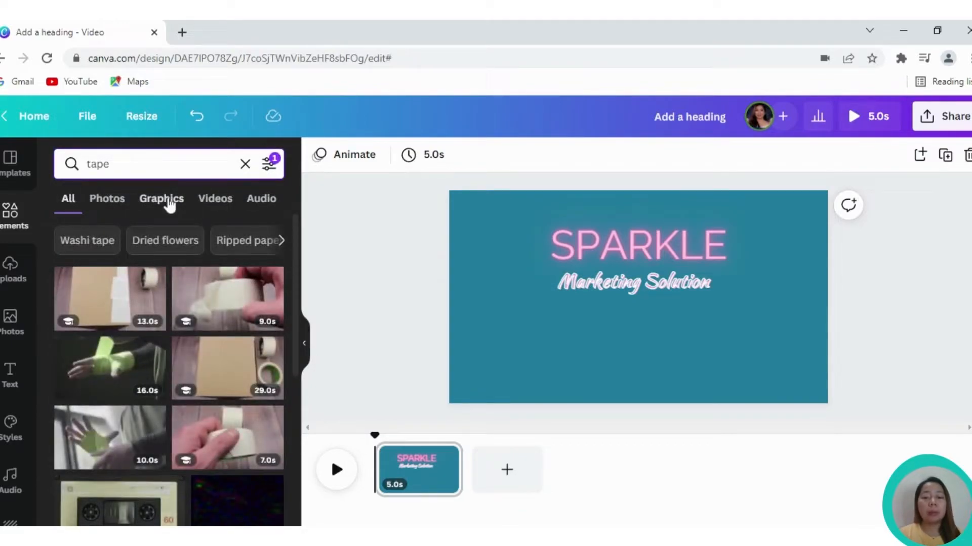
{"action": "left_click", "coordinate": [167, 201]}
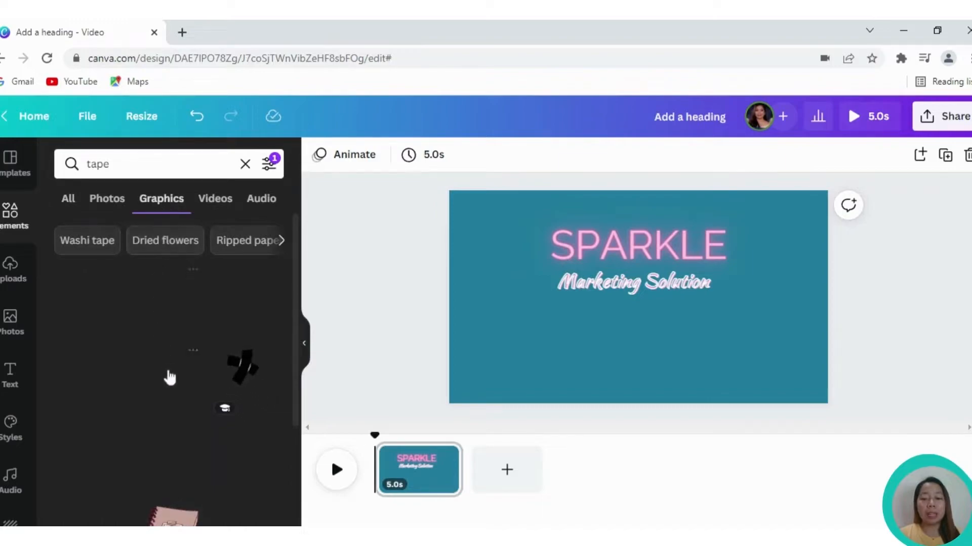
Add the multicoloured gradient tape strips graphic, shrink it to about the width of the text and centre it behind "SPARKLE Marketing Solution"
{"action": "scroll", "coordinate": [199, 477], "scroll_direction": "down", "scroll_amount": 4}
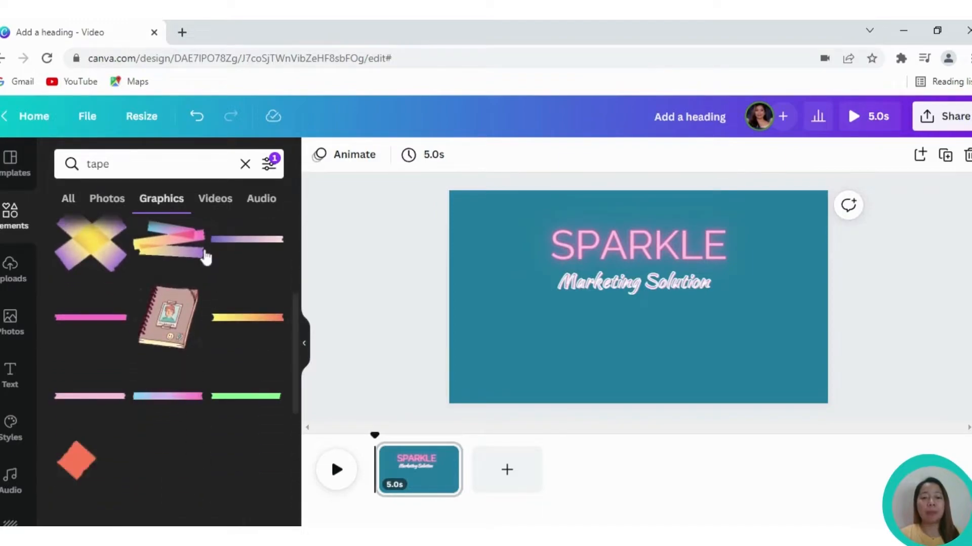
{"action": "left_click", "coordinate": [172, 258]}
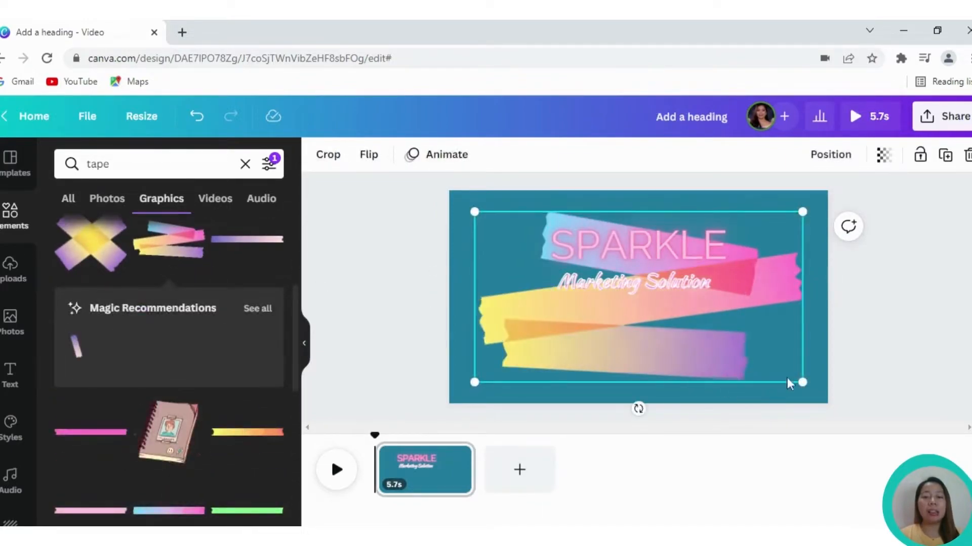
{"action": "left_click_drag", "start_coordinate": [802, 383], "coordinate": [678, 319]}
{"action": "left_click", "coordinate": [527, 302]}
{"action": "left_click_drag", "start_coordinate": [535, 318], "coordinate": [579, 314]}
{"action": "left_click", "coordinate": [549, 392]}
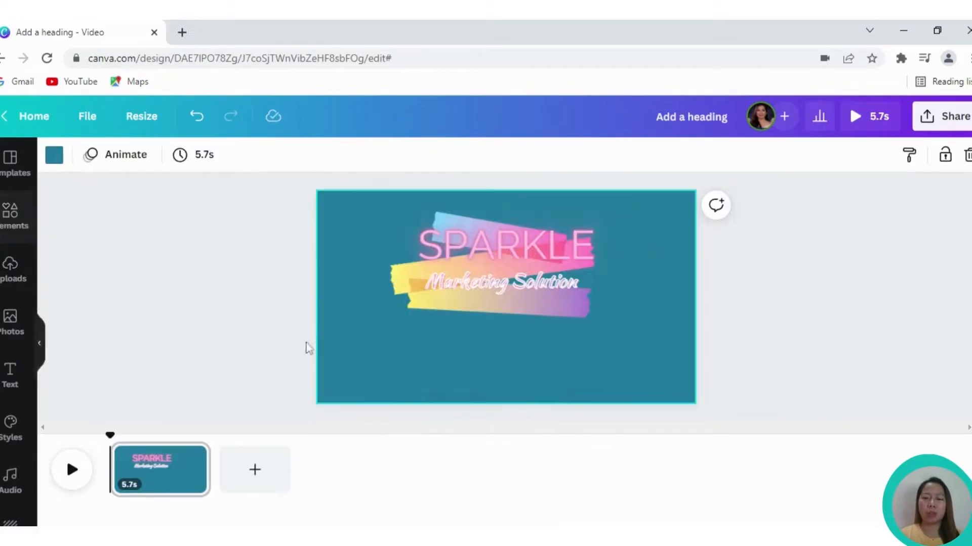
{"action": "left_click", "coordinate": [304, 343]}
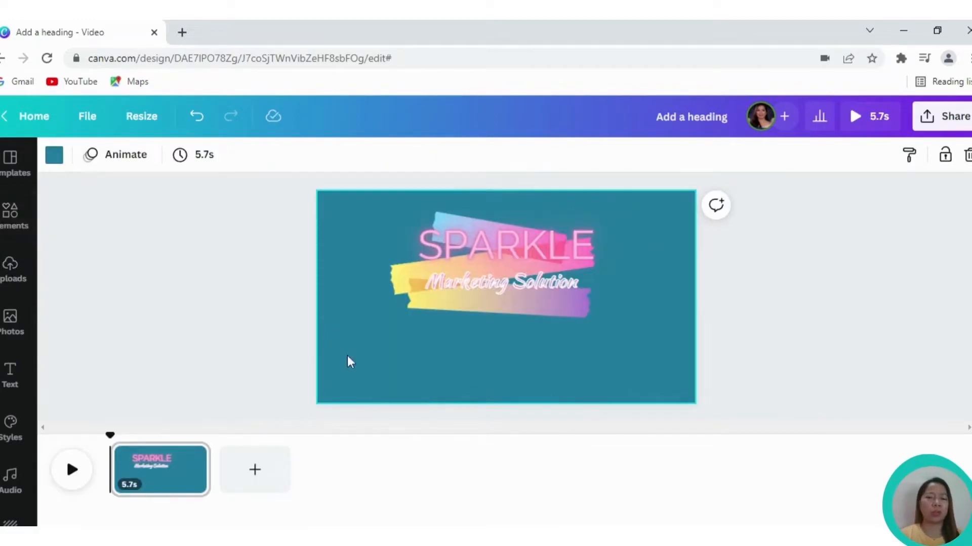
Show the uploaded images and bring up the media upload dialog, dismissing it without choosing a file
{"action": "left_click", "coordinate": [12, 267]}
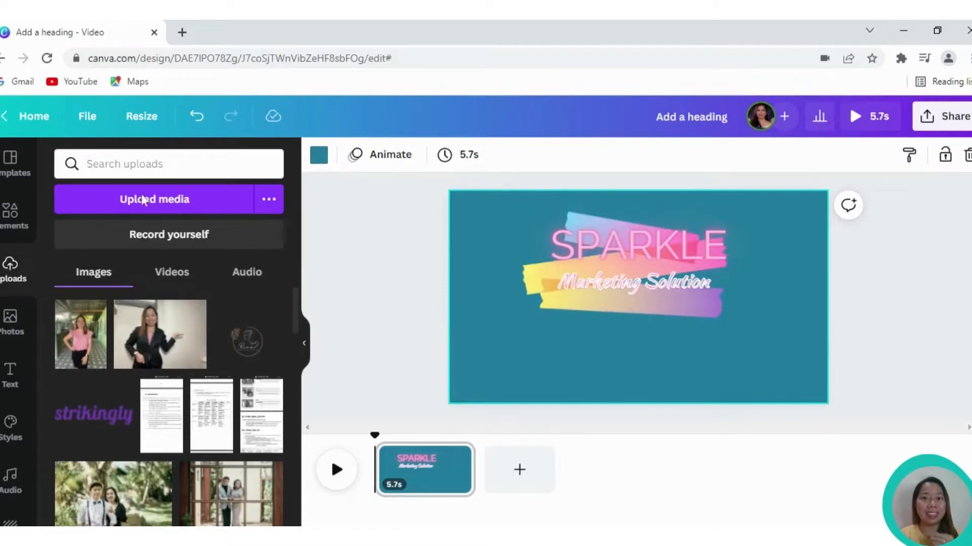
{"action": "scroll", "coordinate": [161, 414], "scroll_direction": "down", "scroll_amount": 1}
{"action": "scroll", "coordinate": [161, 414], "scroll_direction": "up", "scroll_amount": 1}
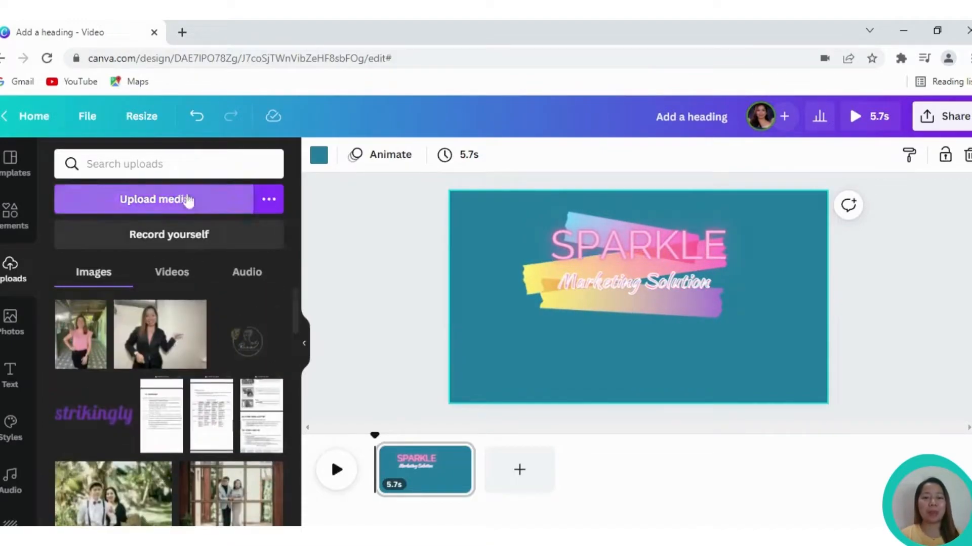
{"action": "left_click", "coordinate": [188, 201]}
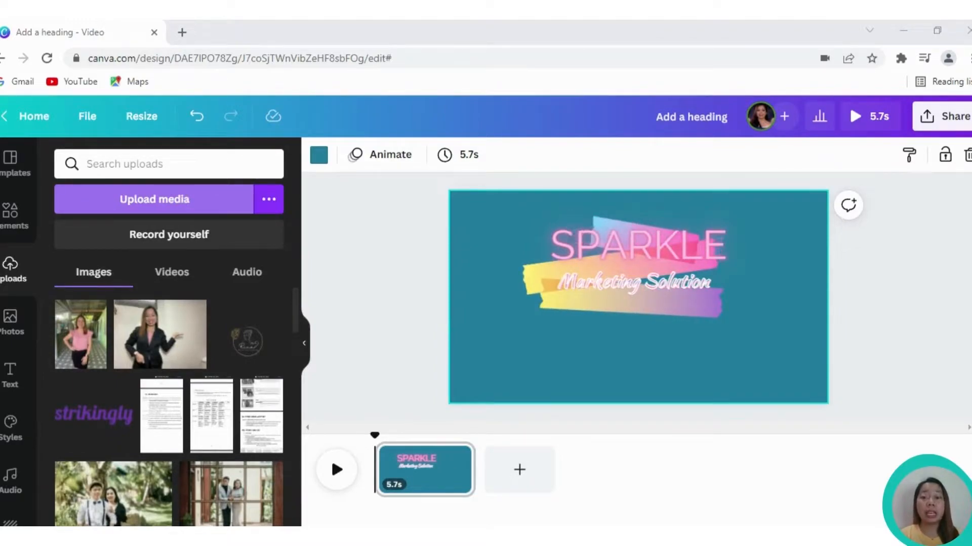
{"action": "key", "text": "Escape"}
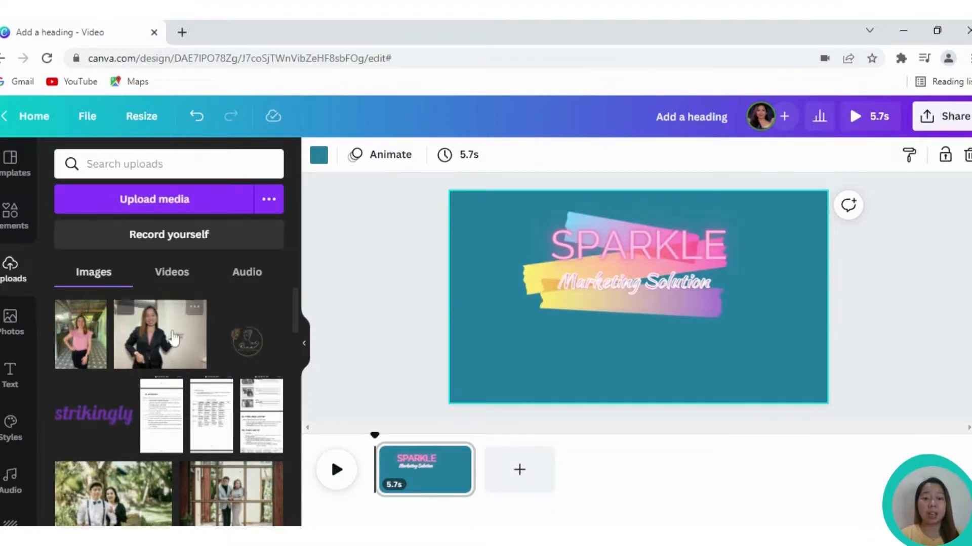
Add the uploaded photo of the woman in the black blazer and place it flush in the lower-left corner of the page
{"action": "left_click", "coordinate": [172, 347]}
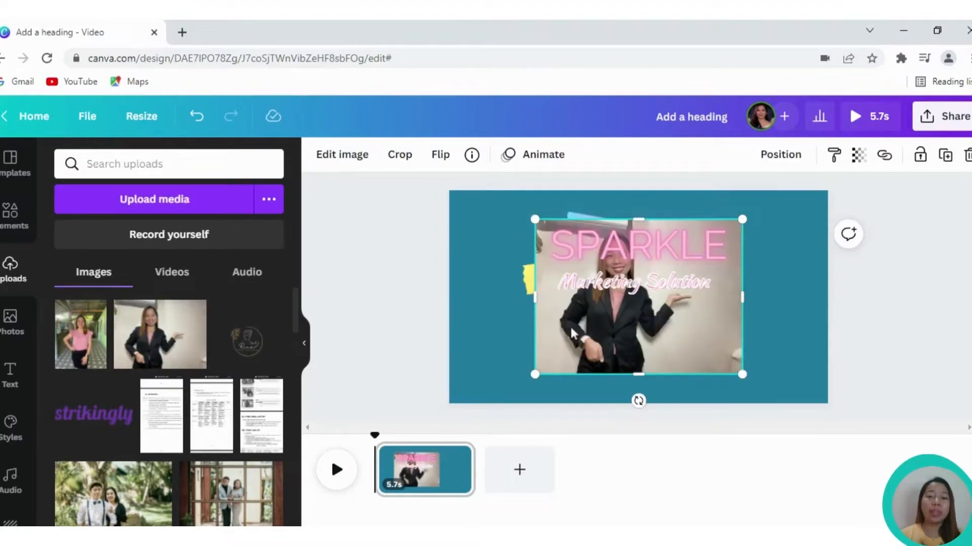
{"action": "left_click_drag", "start_coordinate": [615, 347], "coordinate": [528, 370]}
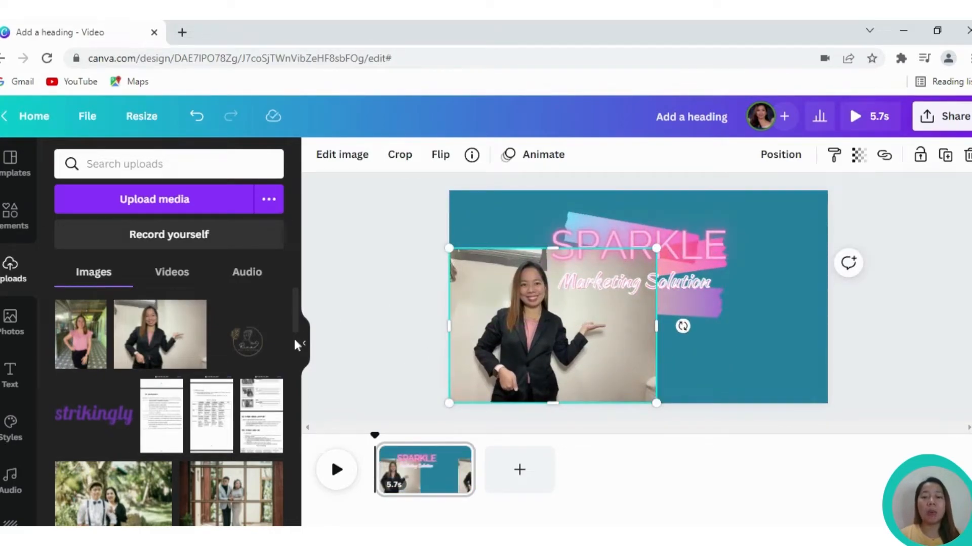
{"action": "left_click", "coordinate": [303, 348]}
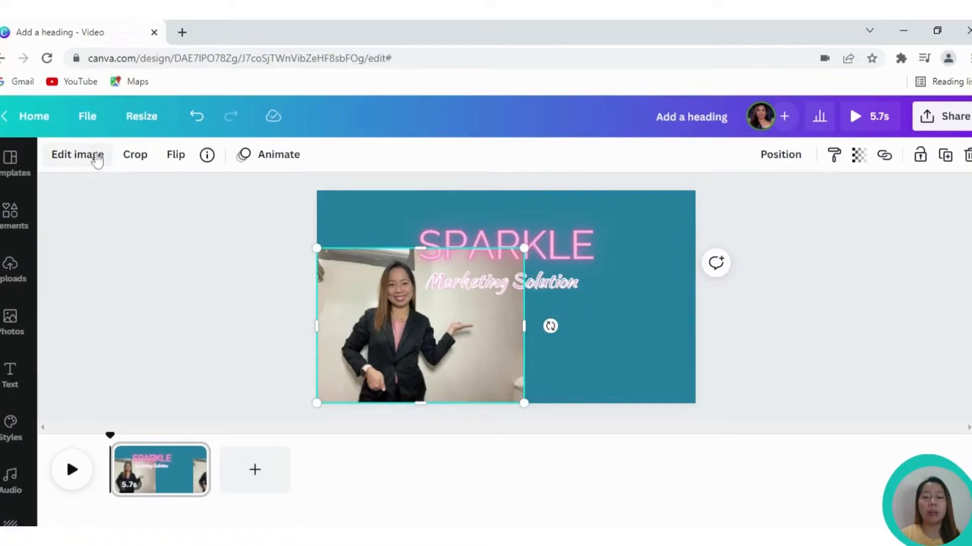
{"action": "left_click", "coordinate": [627, 401]}
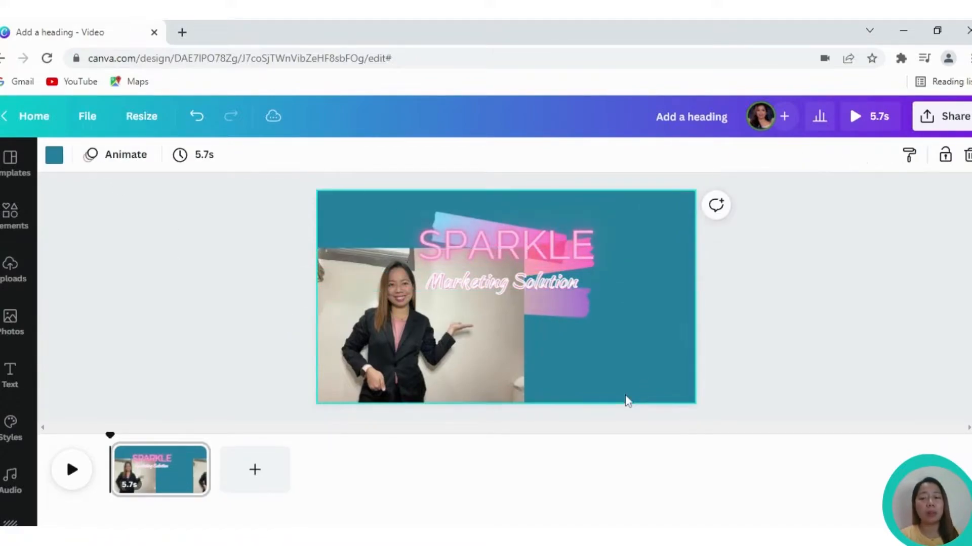
Remove the background from the black blazer photo with Background Remover
{"action": "left_click", "coordinate": [476, 394]}
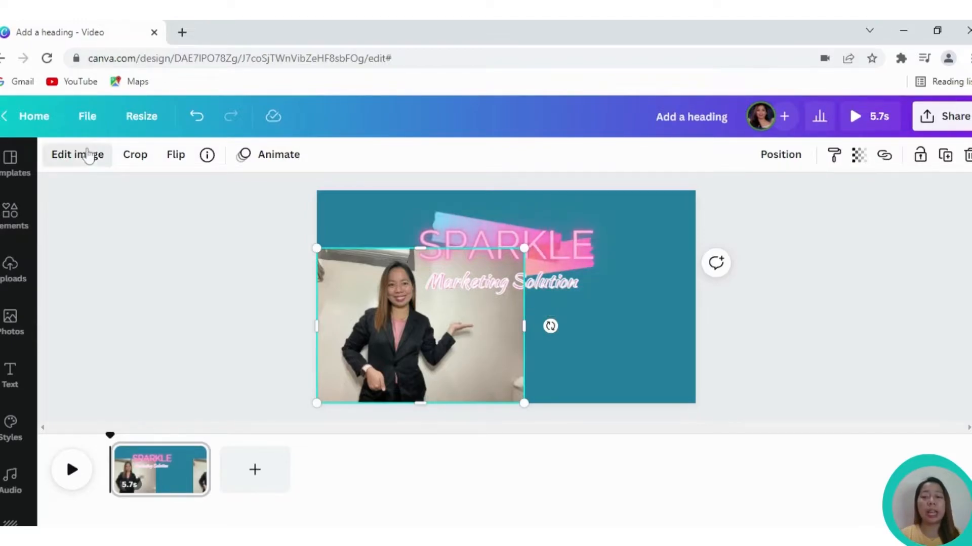
{"action": "left_click", "coordinate": [81, 154]}
{"action": "left_click", "coordinate": [96, 308]}
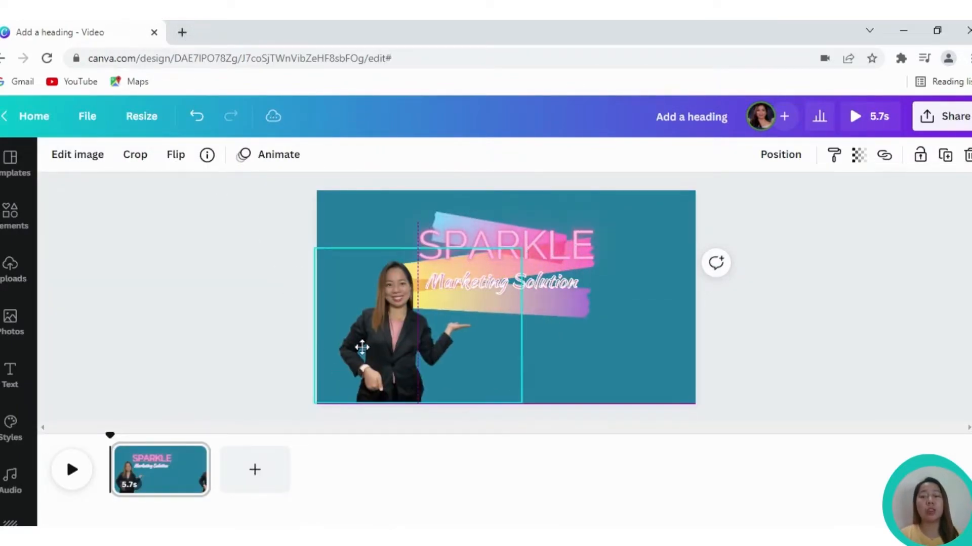
Look up the remove.bg site in a new browser tab, view its image upload page and return to the Canva design
{"action": "left_click", "coordinate": [181, 32]}
{"action": "type", "text": "re"}
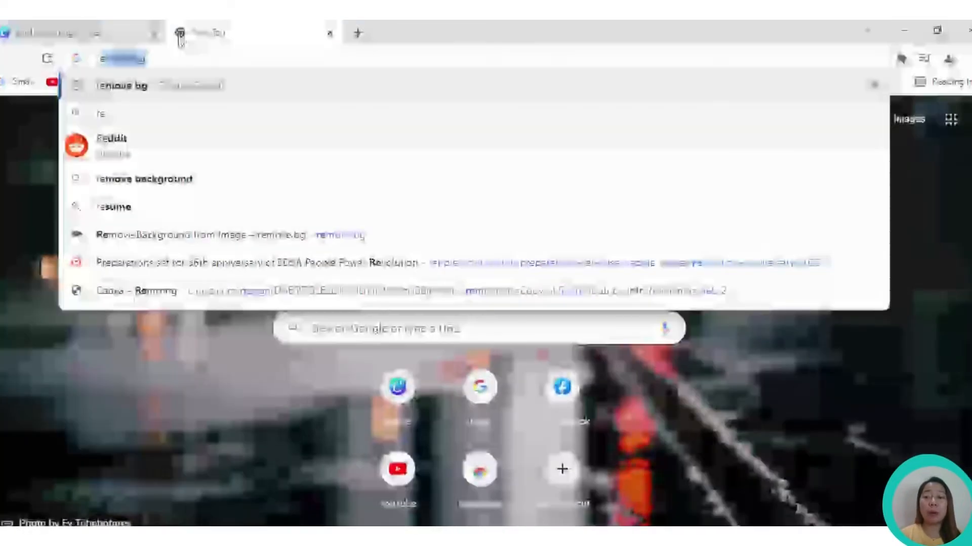
{"action": "type", "text": "move"}
{"action": "key", "text": "Return"}
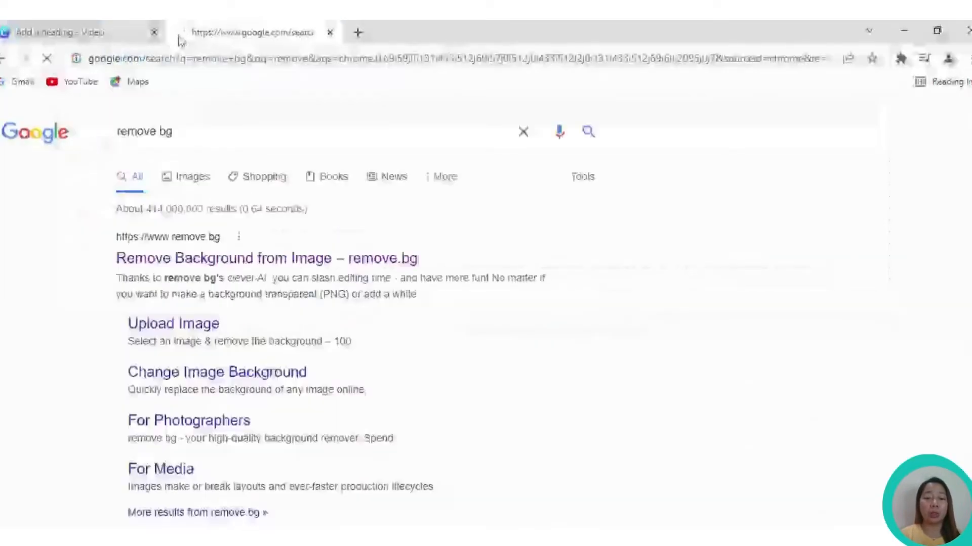
{"action": "left_click", "coordinate": [247, 259]}
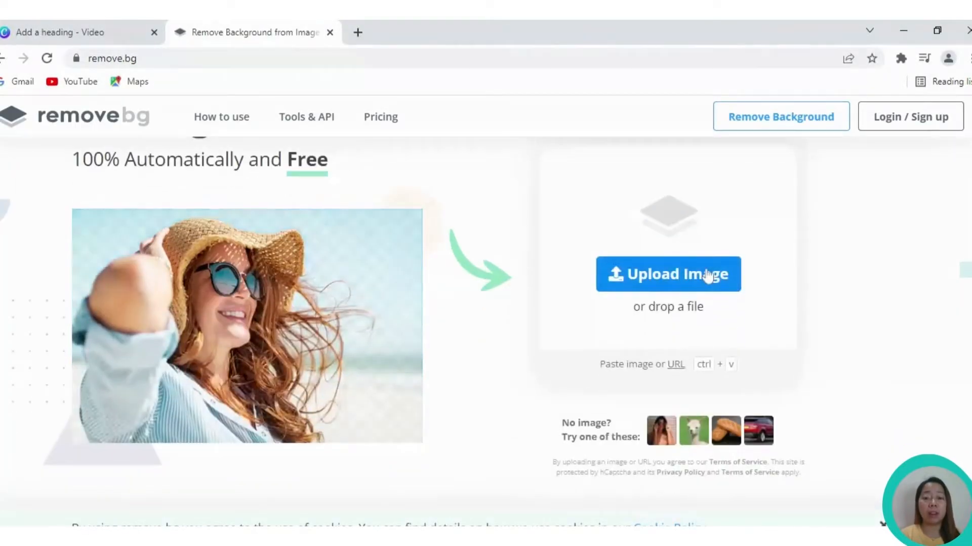
{"action": "left_click", "coordinate": [84, 30]}
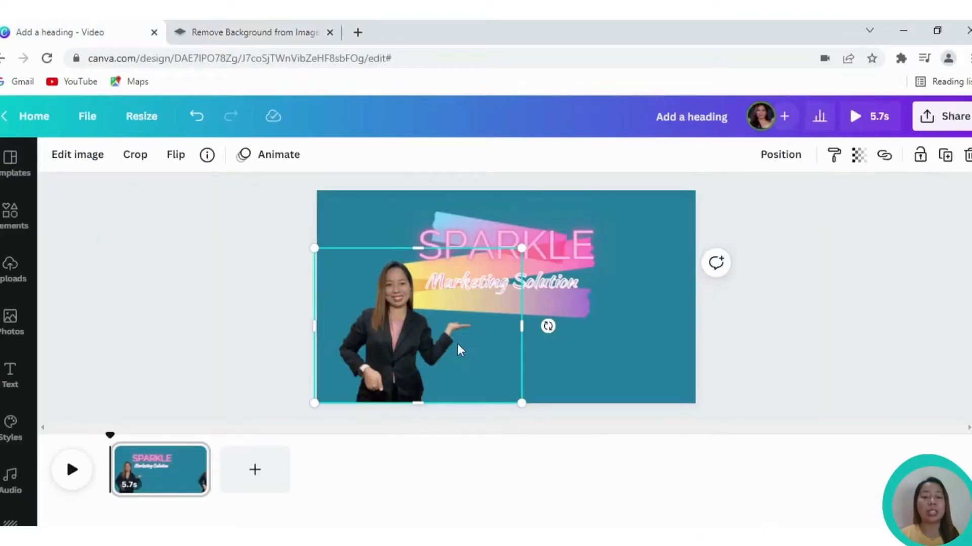
Shrink the black blazer cutout slightly and set it against the page's lower-left corner, beside the tape strips
{"action": "left_click_drag", "start_coordinate": [520, 247], "coordinate": [484, 255]}
{"action": "left_click_drag", "start_coordinate": [397, 360], "coordinate": [371, 362]}
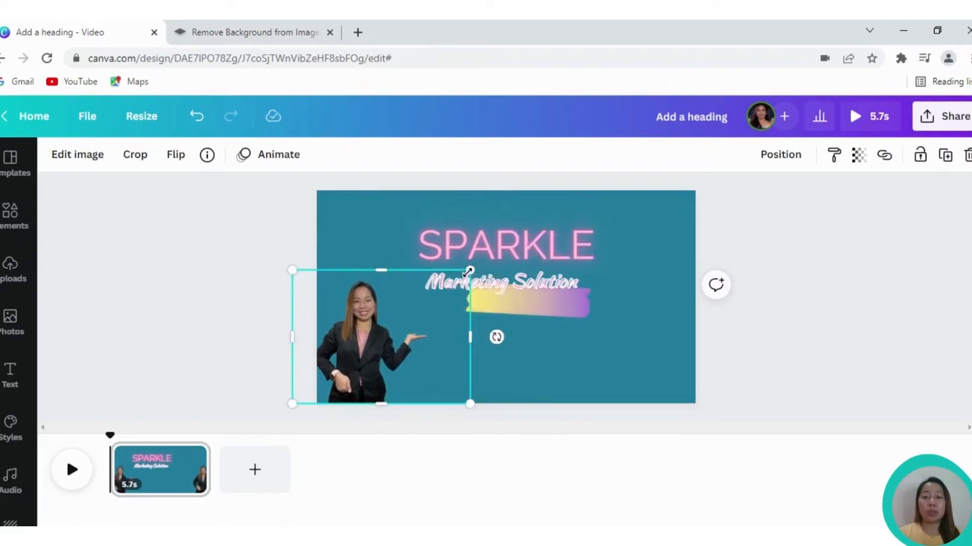
{"action": "left_click_drag", "start_coordinate": [469, 271], "coordinate": [479, 263]}
{"action": "left_click_drag", "start_coordinate": [394, 348], "coordinate": [393, 342]}
{"action": "left_click", "coordinate": [522, 375]}
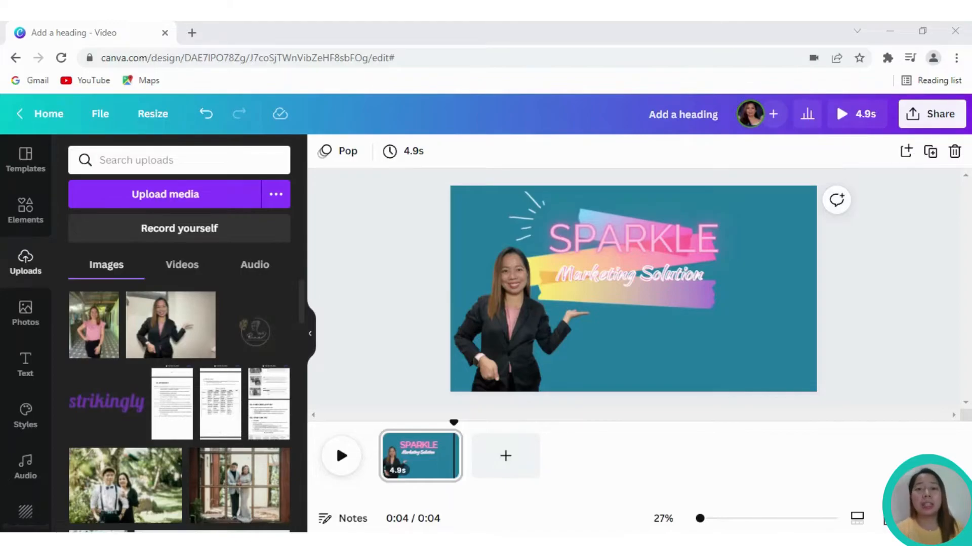
Add the uploaded photo of the woman in the pink blouse in the page's lower-right corner and remove its background
{"action": "left_click", "coordinate": [102, 349]}
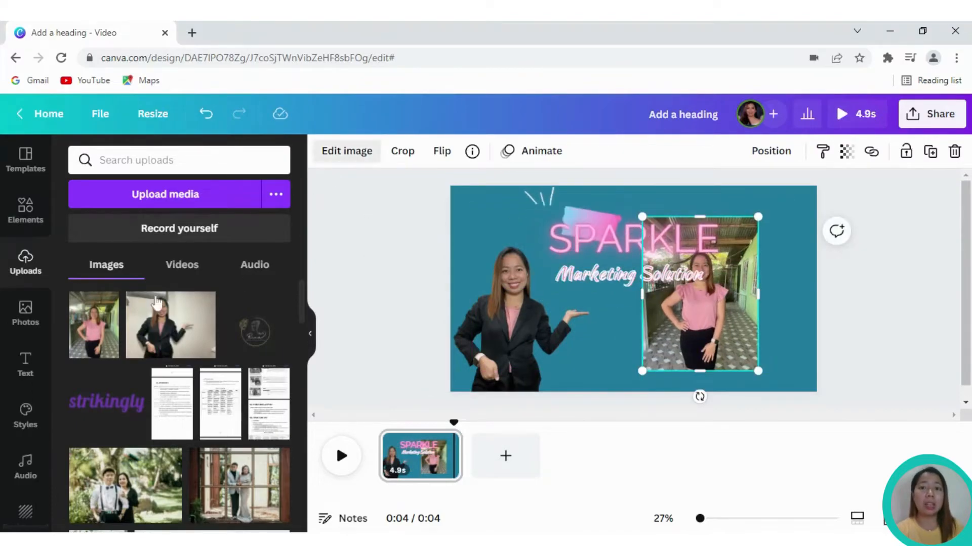
{"action": "mouse_move", "coordinate": [719, 354]}
{"action": "left_mouse_down"}
{"action": "mouse_move", "coordinate": [759, 344]}
{"action": "mouse_move", "coordinate": [774, 375]}
{"action": "left_mouse_up"}
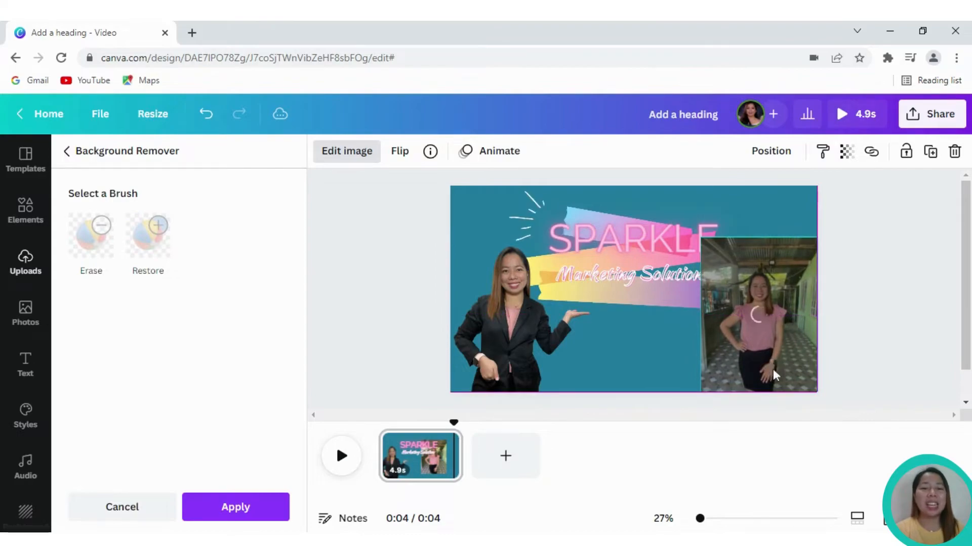
Enlarge the pink blouse cutout to the full page height and shift it so the figure stands at the page's right edge
{"action": "left_click_drag", "start_coordinate": [701, 238], "coordinate": [675, 265]}
{"action": "left_click_drag", "start_coordinate": [743, 352], "coordinate": [774, 353]}
{"action": "left_click", "coordinate": [648, 369]}
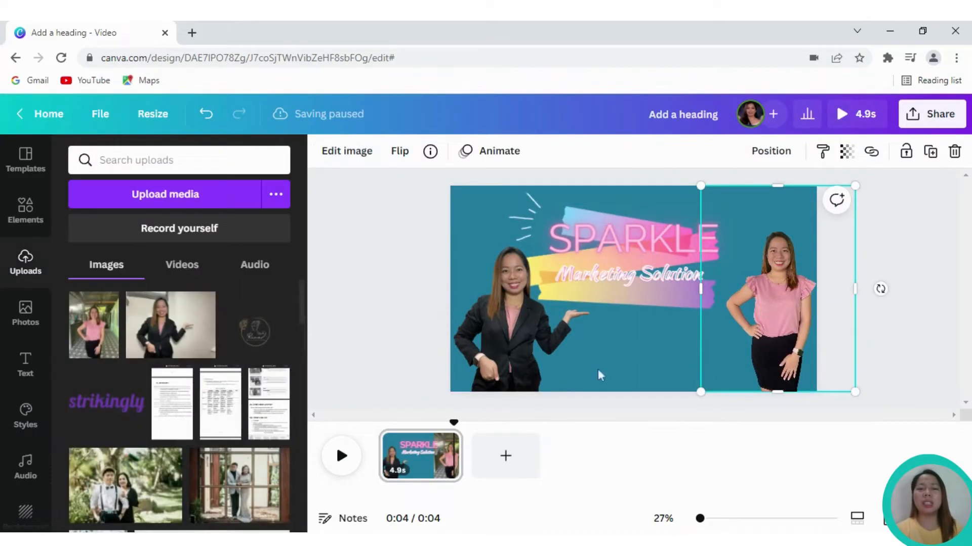
{"action": "left_click", "coordinate": [635, 353]}
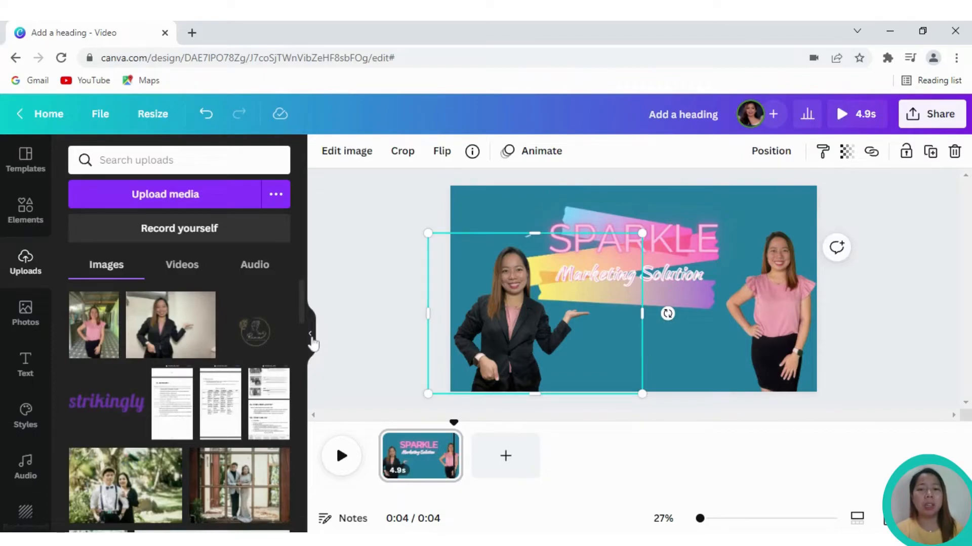
{"action": "left_click", "coordinate": [311, 336]}
{"action": "left_click", "coordinate": [542, 354]}
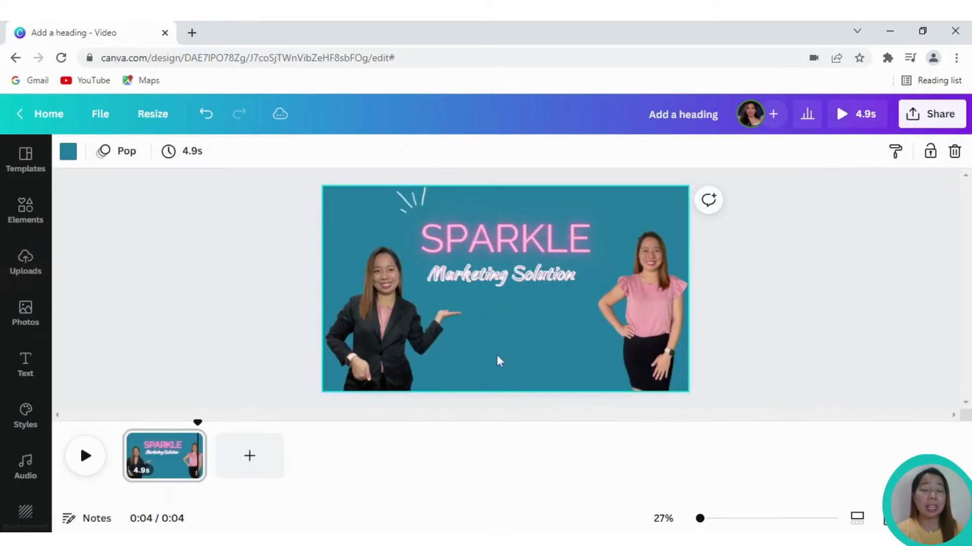
Add the recently used pink-and-purple gradient blob, enlarge it and place it over the page's lower-left corner
{"action": "left_click", "coordinate": [28, 209]}
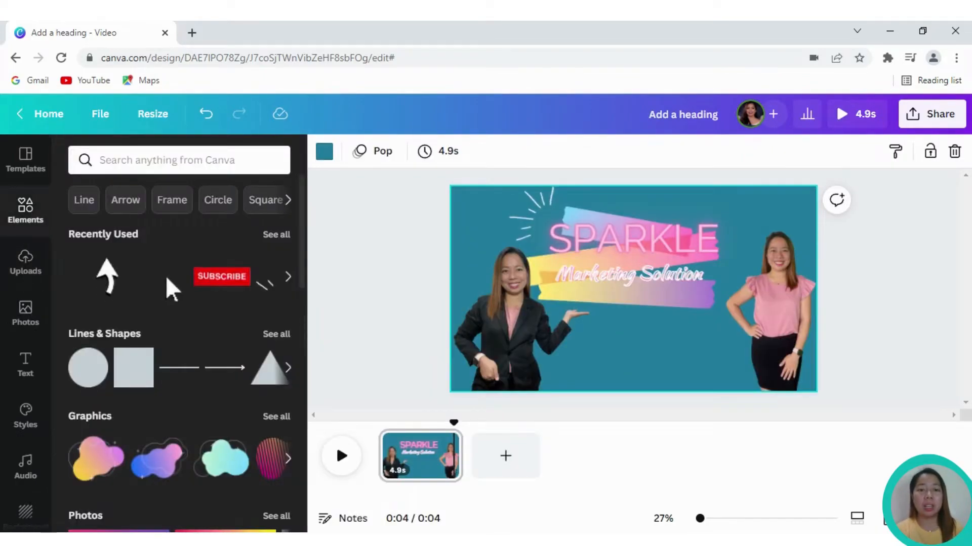
{"action": "left_click", "coordinate": [167, 160]}
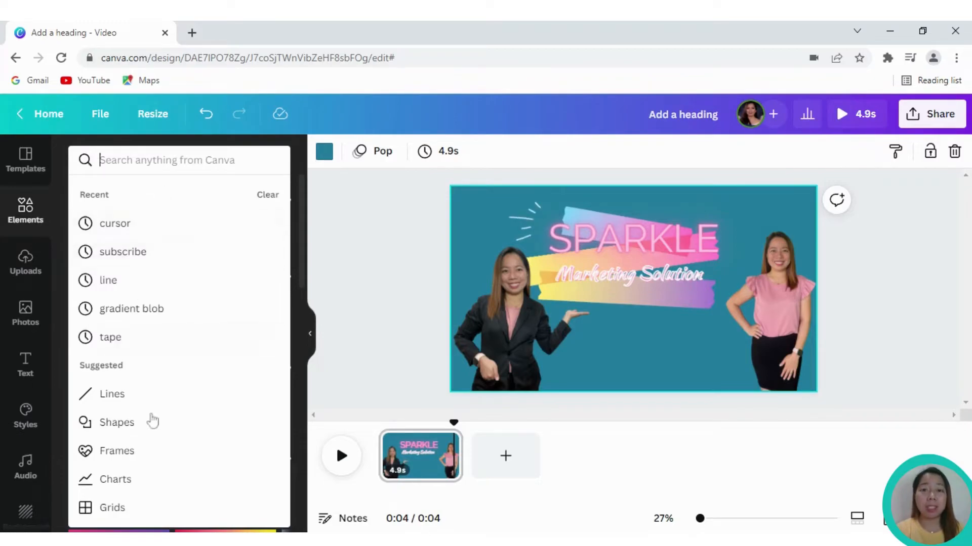
{"action": "left_click", "coordinate": [334, 256]}
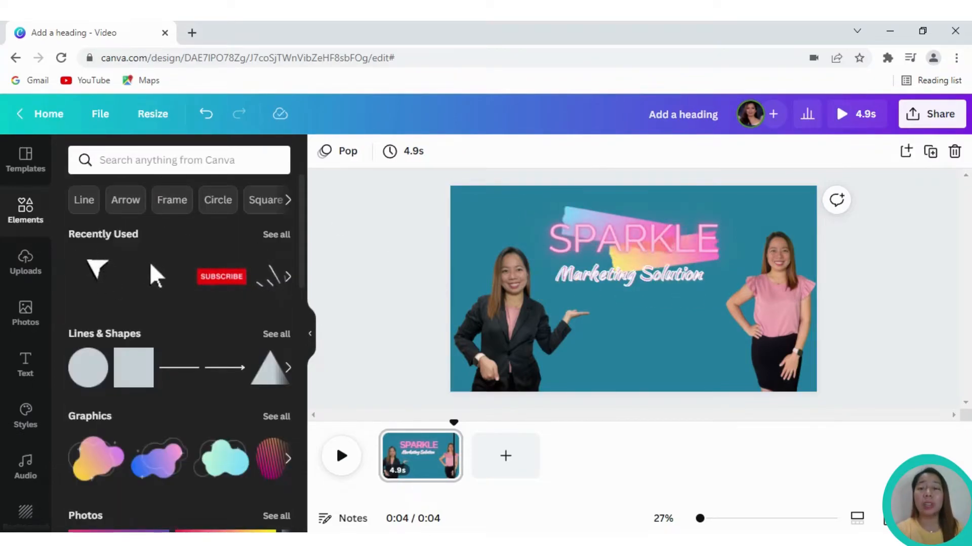
{"action": "left_click", "coordinate": [172, 160]}
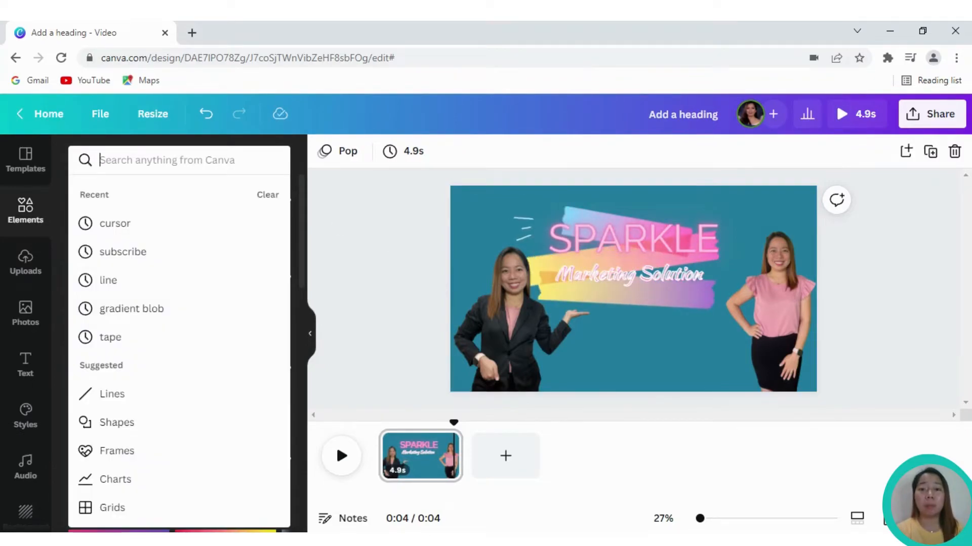
{"action": "left_click", "coordinate": [140, 310]}
{"action": "left_click", "coordinate": [43, 230]}
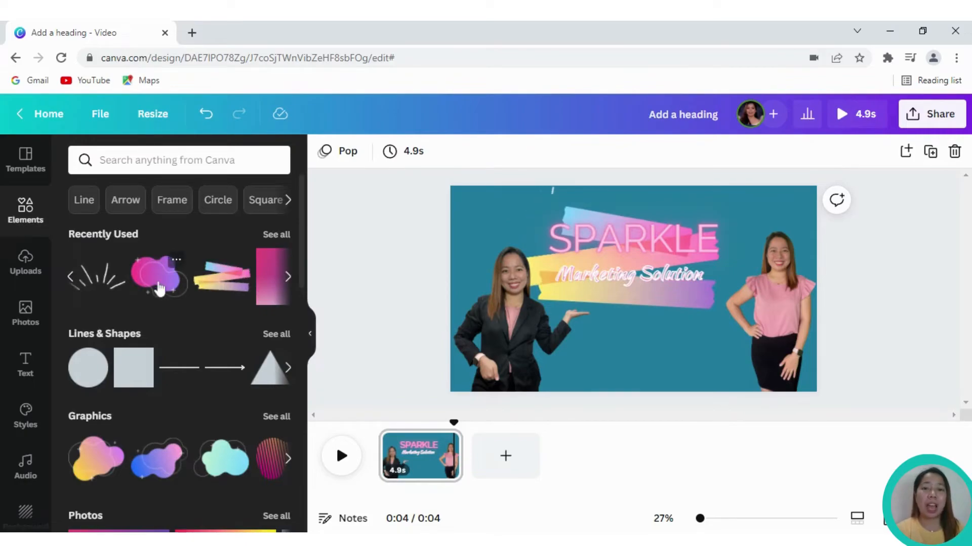
{"action": "left_click", "coordinate": [159, 290]}
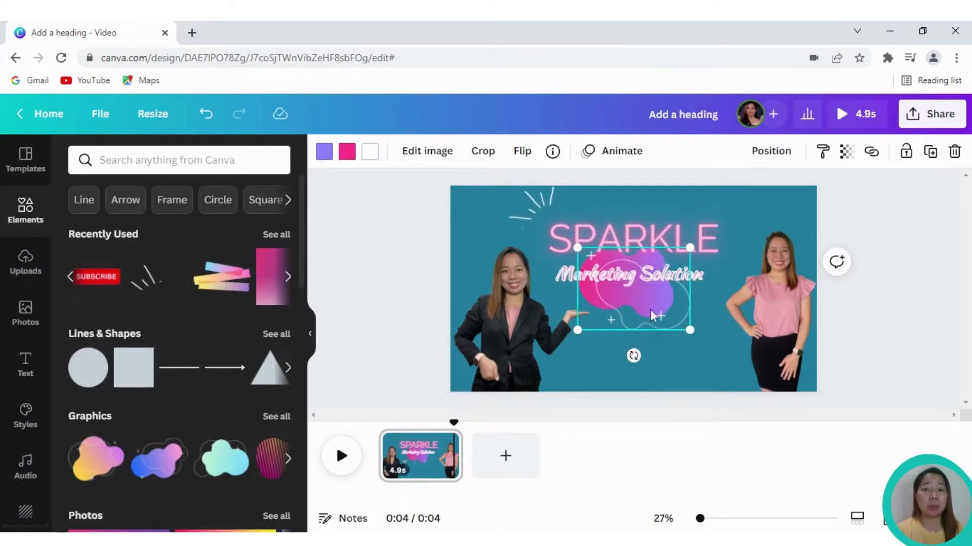
{"action": "left_click_drag", "start_coordinate": [689, 332], "coordinate": [749, 387]}
{"action": "left_click_drag", "start_coordinate": [653, 319], "coordinate": [532, 388]}
Send the pink-and-purple blob backward so that it sits behind the black blazer cutout
{"action": "left_click", "coordinate": [770, 153]}
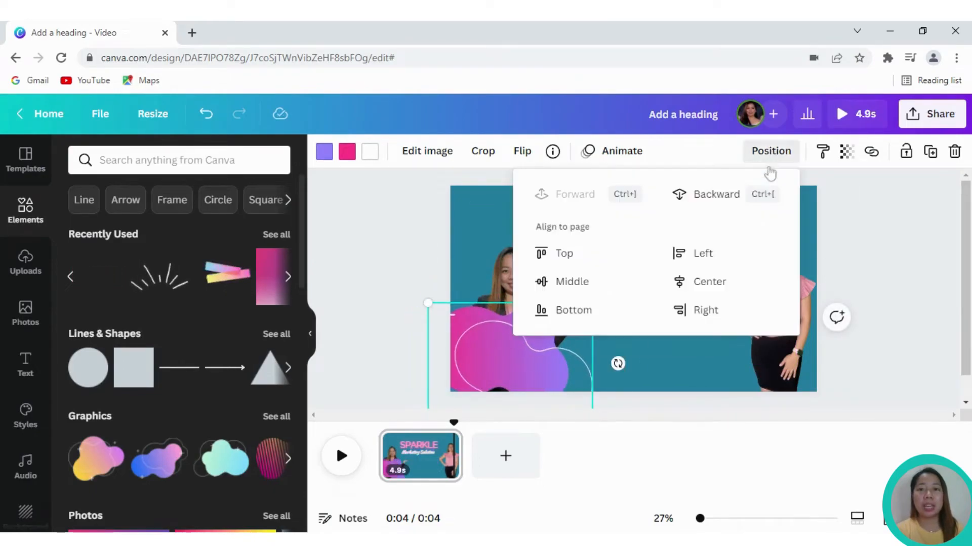
{"action": "left_click", "coordinate": [723, 197]}
{"action": "left_click", "coordinate": [669, 372]}
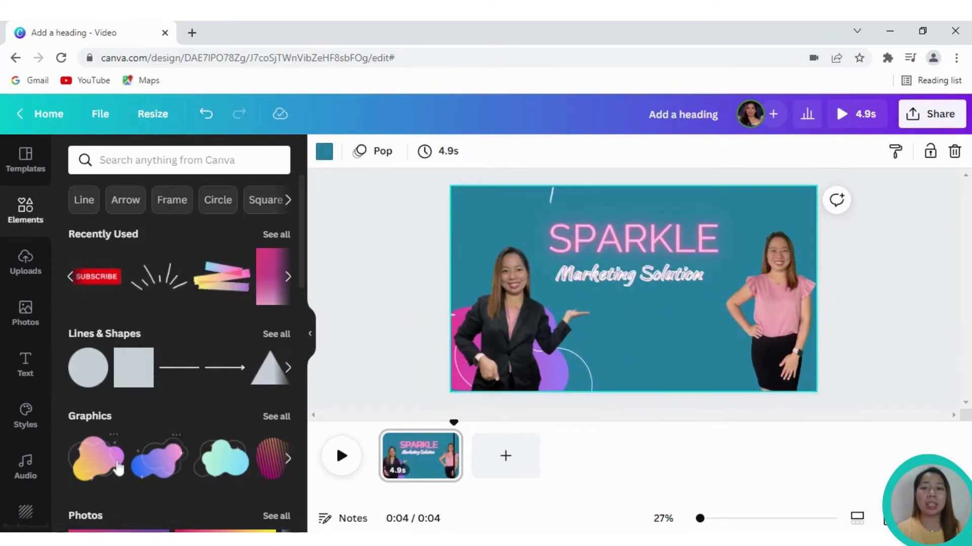
Add the yellow-and-purple gradient blob, place it in the page's lower-right corner and send it behind the pink blouse cutout
{"action": "left_click", "coordinate": [91, 458]}
{"action": "left_click_drag", "start_coordinate": [667, 322], "coordinate": [781, 379]}
{"action": "left_click", "coordinate": [771, 150]}
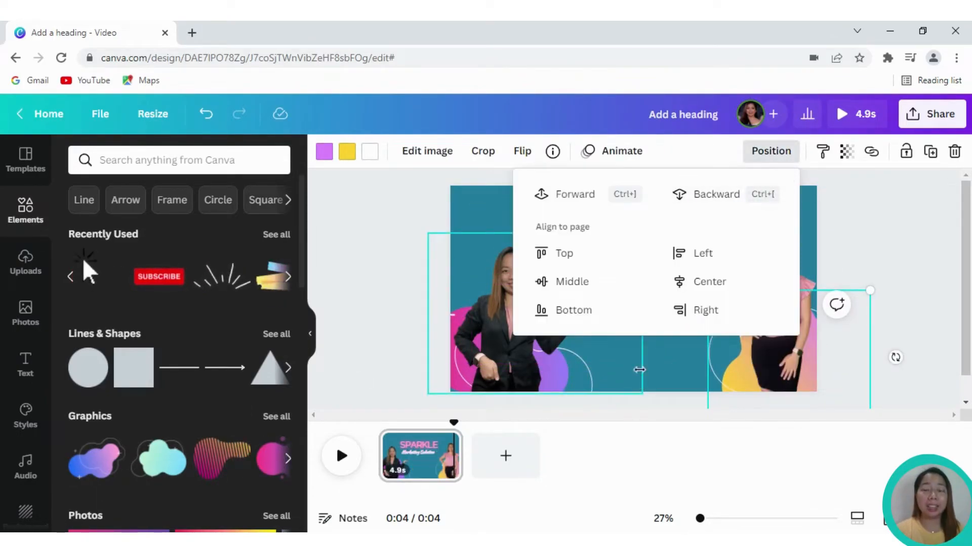
{"action": "left_click", "coordinate": [642, 377]}
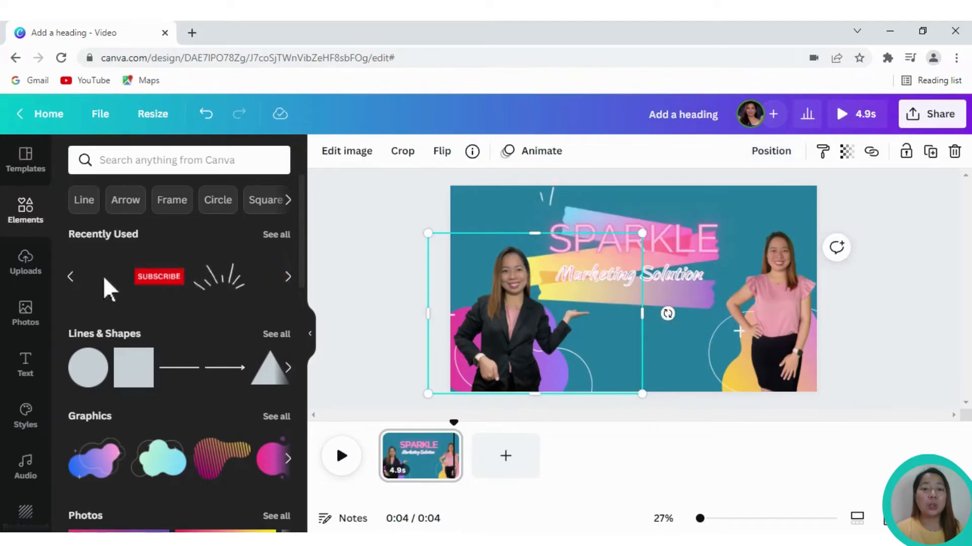
Search the elements for "line", limit the results to animated graphics and add the white burst lines to the page
{"action": "left_click", "coordinate": [101, 160]}
{"action": "type", "text": "line"}
{"action": "key", "text": "Return"}
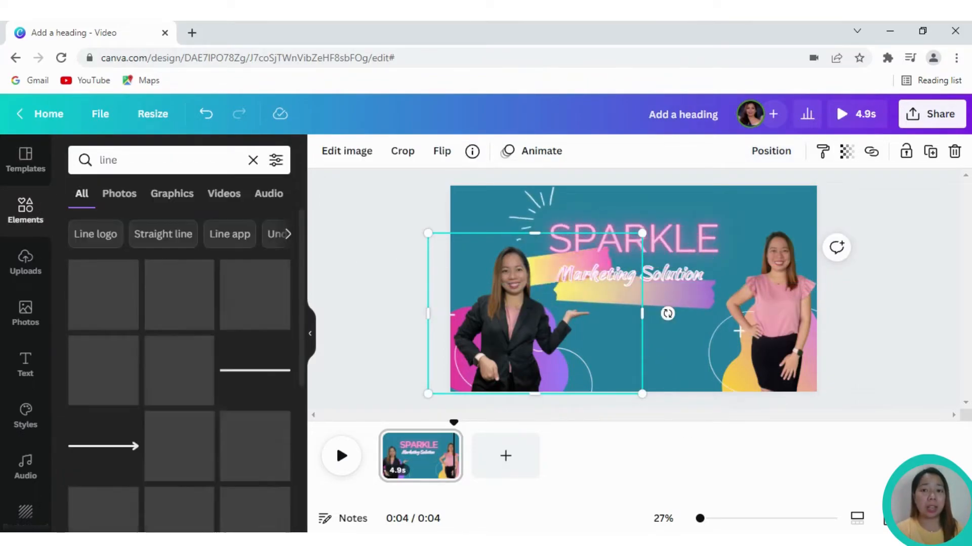
{"action": "left_click", "coordinate": [276, 160]}
{"action": "left_click", "coordinate": [219, 449]}
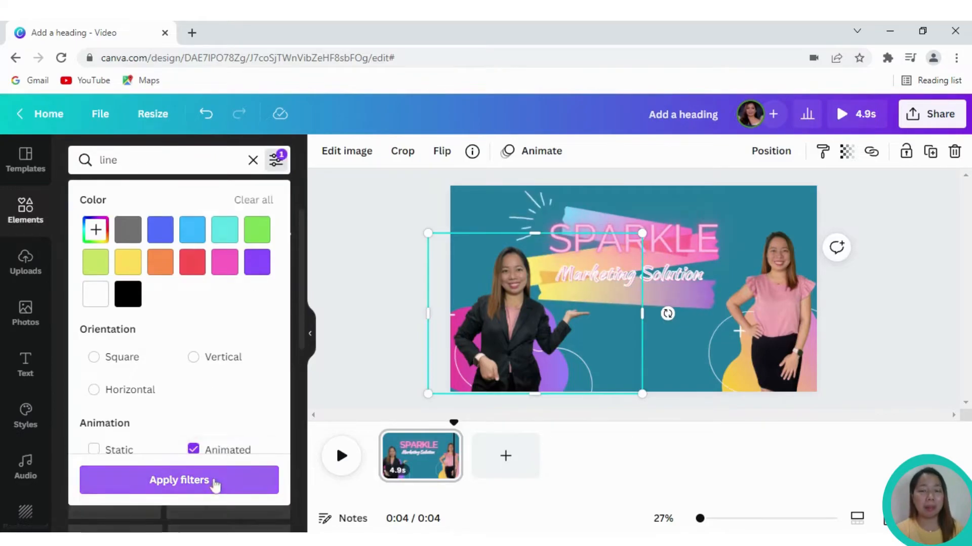
{"action": "left_click", "coordinate": [217, 481]}
{"action": "scroll", "coordinate": [210, 395], "scroll_direction": "down", "scroll_amount": 2}
{"action": "left_click", "coordinate": [172, 194]}
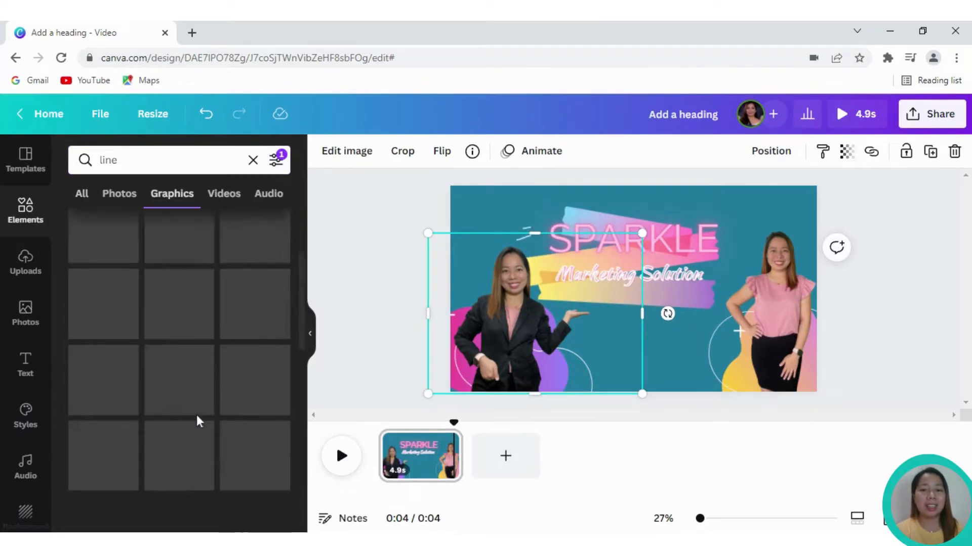
{"action": "scroll", "coordinate": [193, 396], "scroll_direction": "down", "scroll_amount": 1}
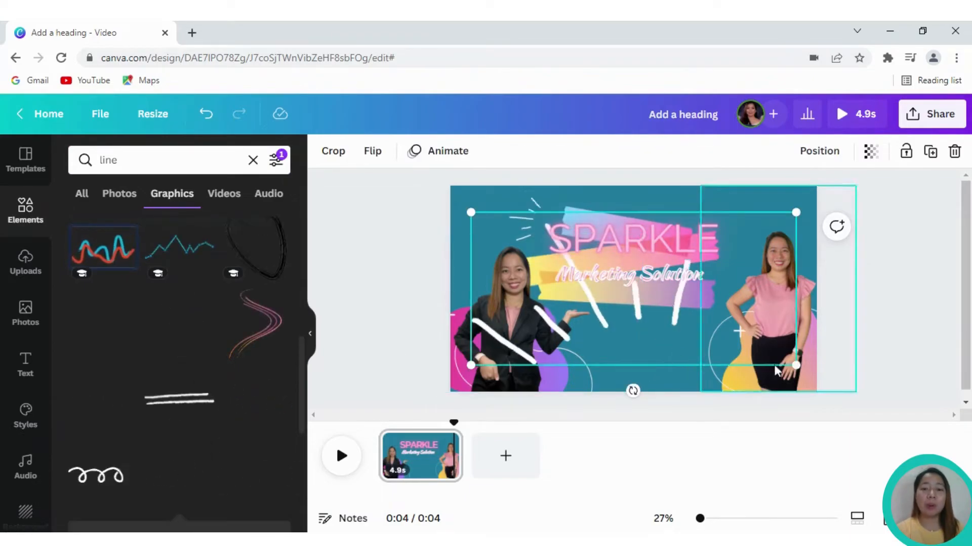
Shrink the newly added white burst lines and delete them from the page
{"action": "left_click_drag", "start_coordinate": [795, 365], "coordinate": [605, 277]}
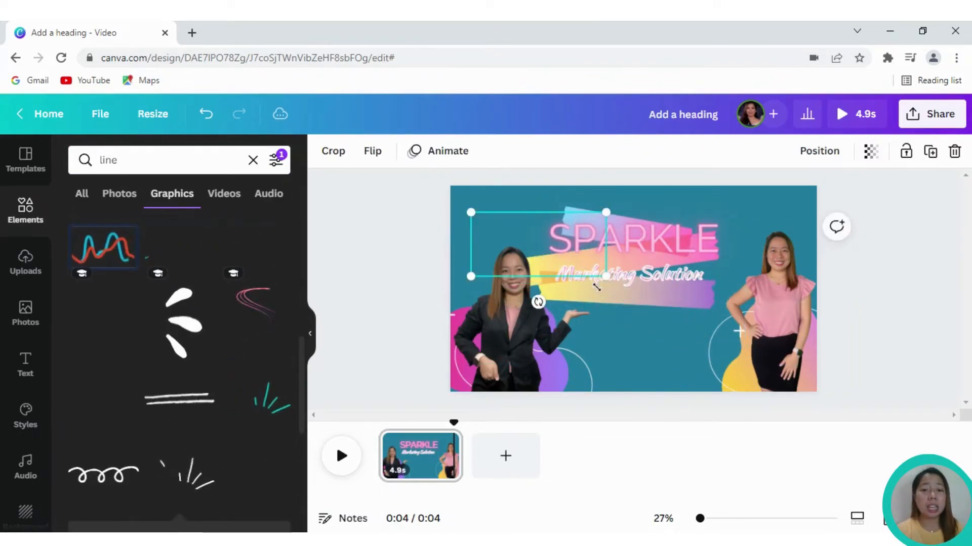
{"action": "key", "text": "Delete"}
{"action": "left_click", "coordinate": [525, 214]}
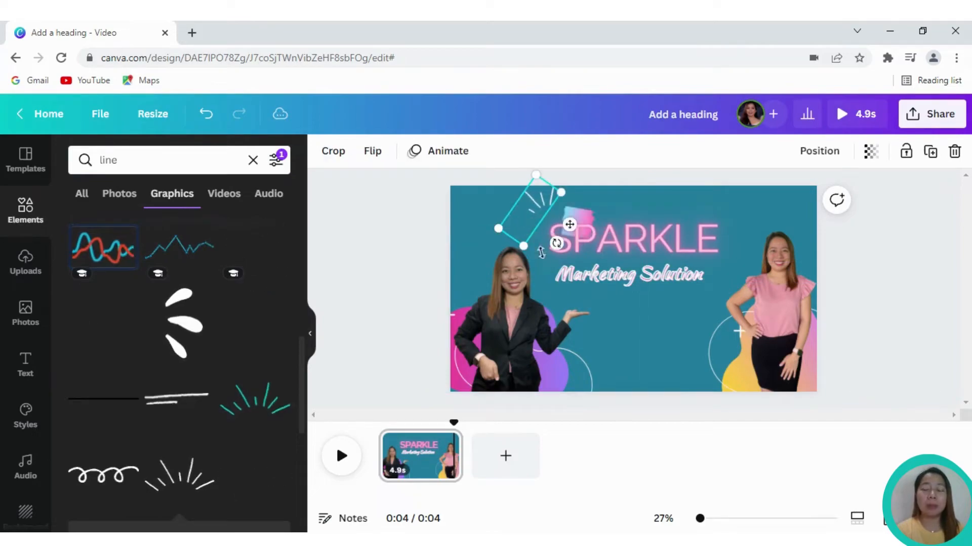
{"action": "left_click", "coordinate": [648, 350]}
Search the elements for "subscribe" and filter the graphics to animated ones
{"action": "left_click", "coordinate": [23, 207]}
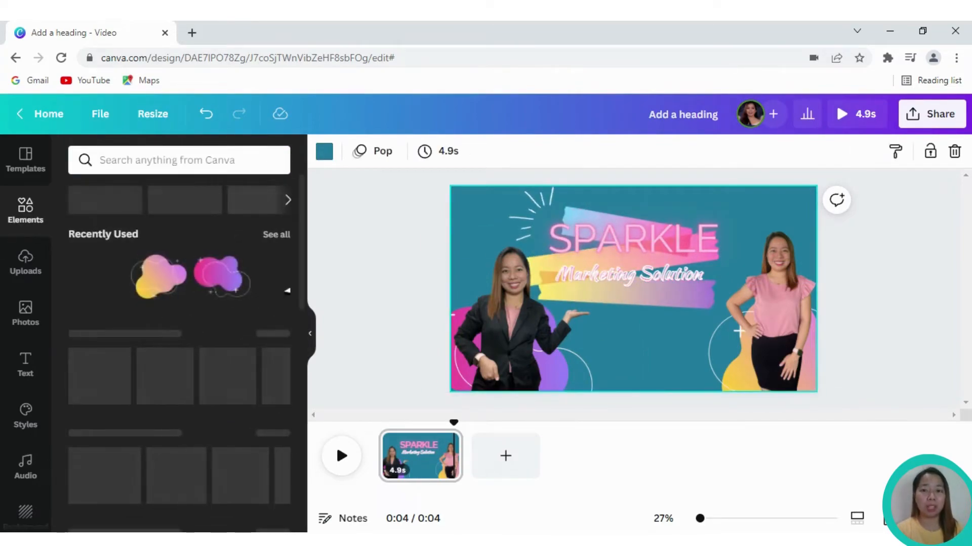
{"action": "left_click", "coordinate": [166, 160]}
{"action": "type", "text": "subs"}
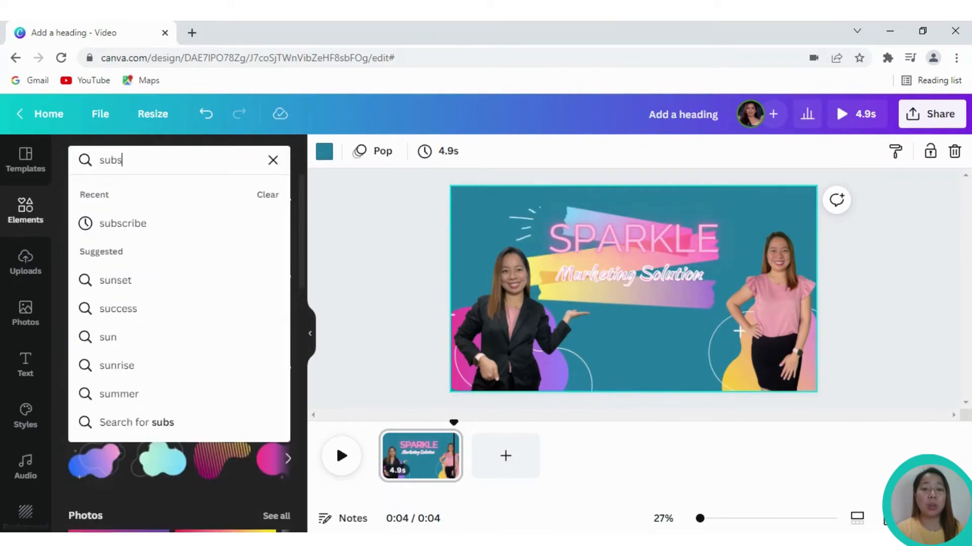
{"action": "left_click", "coordinate": [133, 224]}
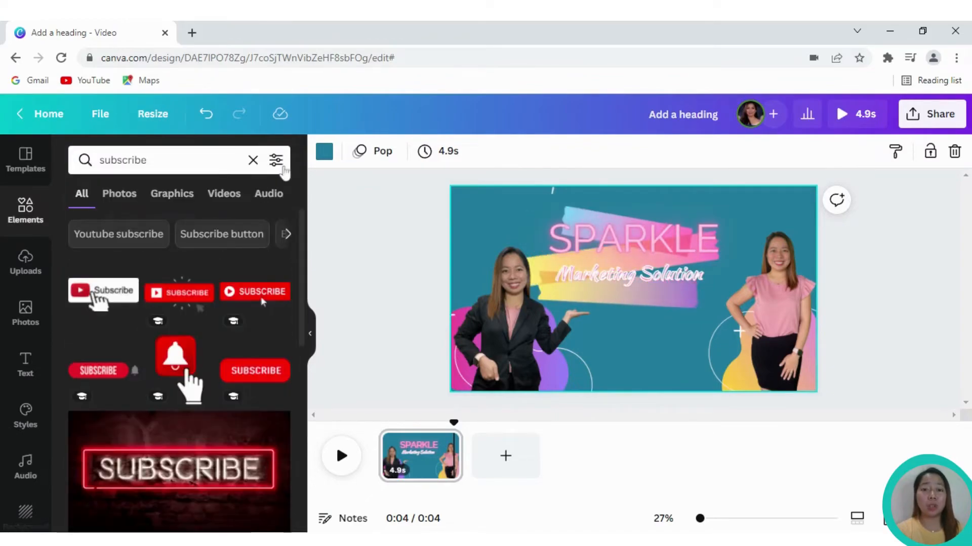
{"action": "left_click", "coordinate": [195, 194]}
{"action": "left_click", "coordinate": [276, 160]}
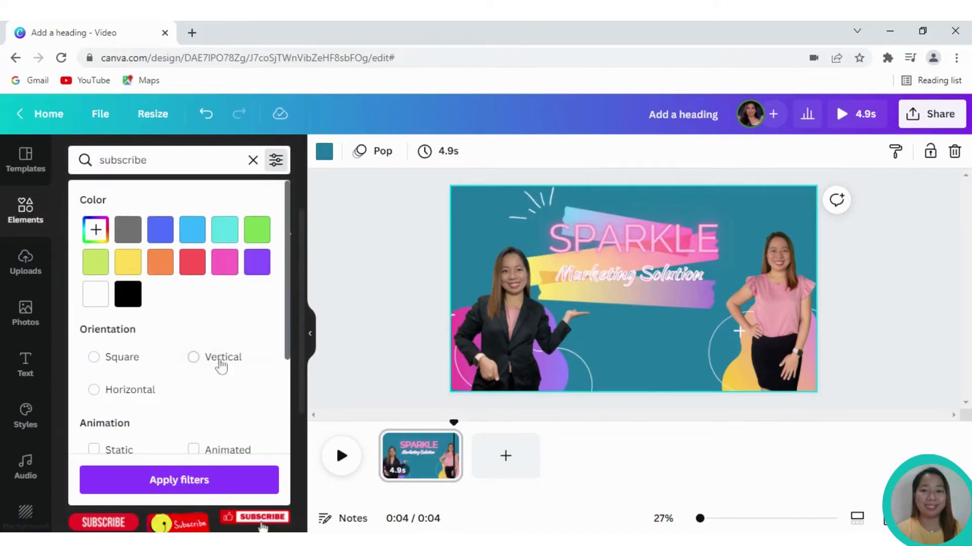
{"action": "left_click", "coordinate": [216, 451]}
{"action": "left_click", "coordinate": [208, 479]}
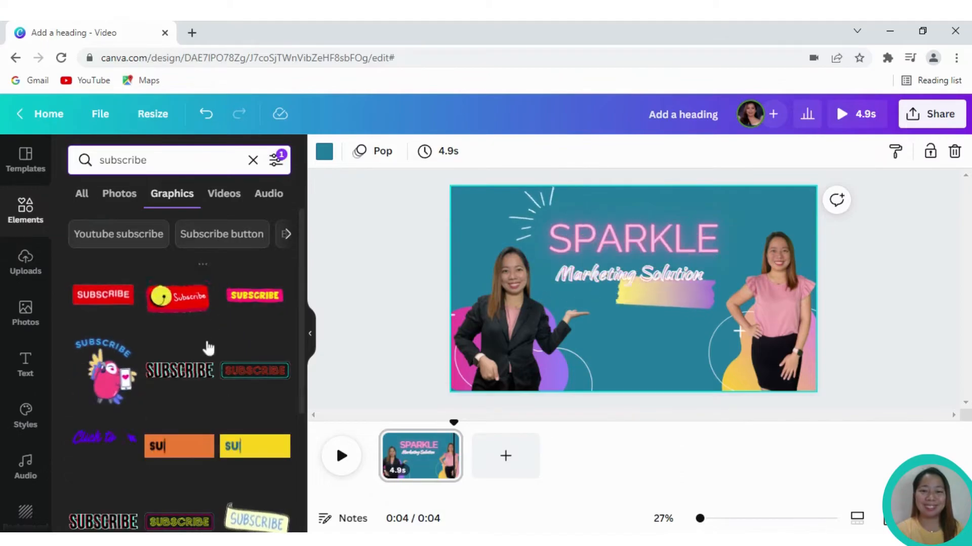
Add the red animated SUBSCRIBE button, shrink it and place it centred below the "Marketing Solution" text
{"action": "left_click", "coordinate": [93, 300]}
{"action": "left_click_drag", "start_coordinate": [796, 340], "coordinate": [591, 276]}
{"action": "left_click_drag", "start_coordinate": [489, 255], "coordinate": [604, 331]}
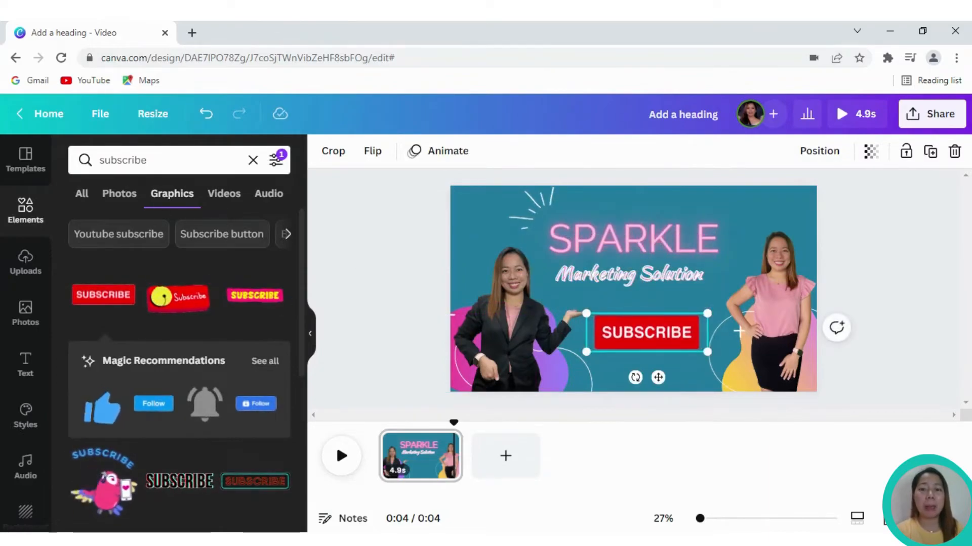
Search for "cursor", add the white animated arrow cursor and shrink it onto the lower-right corner of the SUBSCRIBE button
{"action": "left_click", "coordinate": [151, 160]}
{"action": "type", "text": "cursor"}
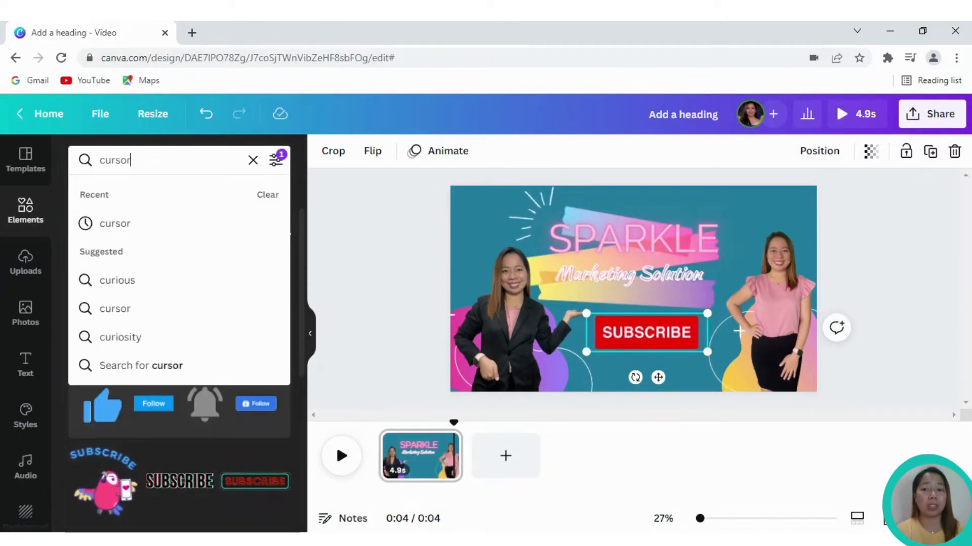
{"action": "key", "text": "Return"}
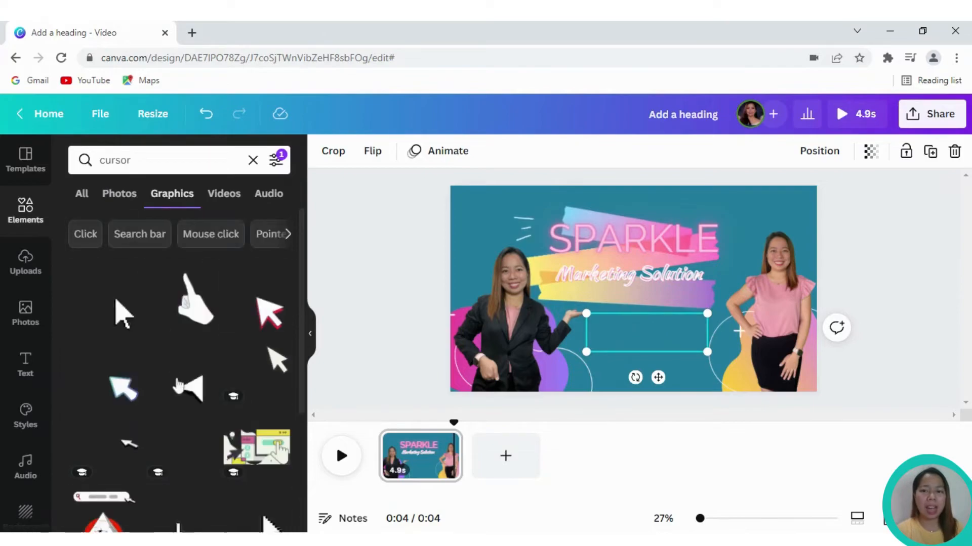
{"action": "left_click", "coordinate": [180, 516]}
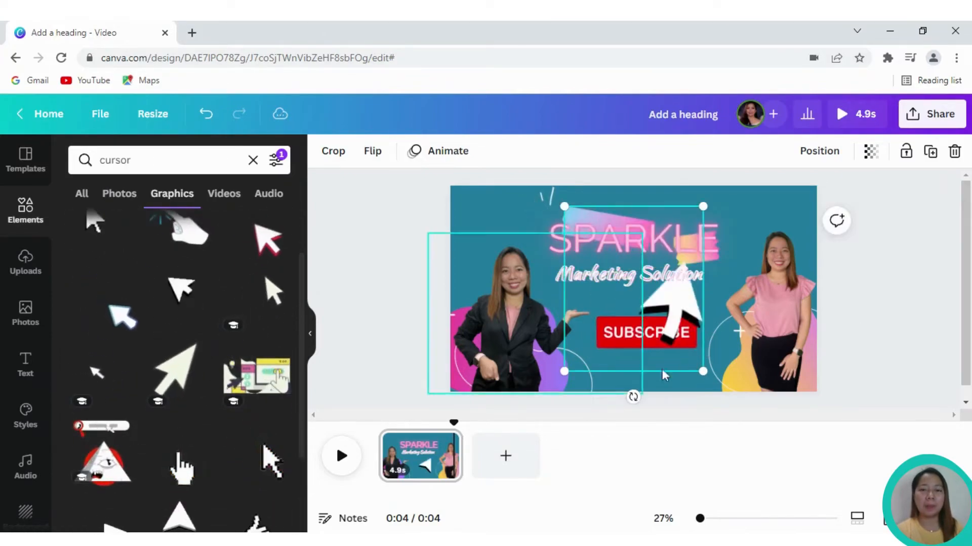
{"action": "left_click_drag", "start_coordinate": [700, 206], "coordinate": [686, 357]}
{"action": "left_click", "coordinate": [619, 385]}
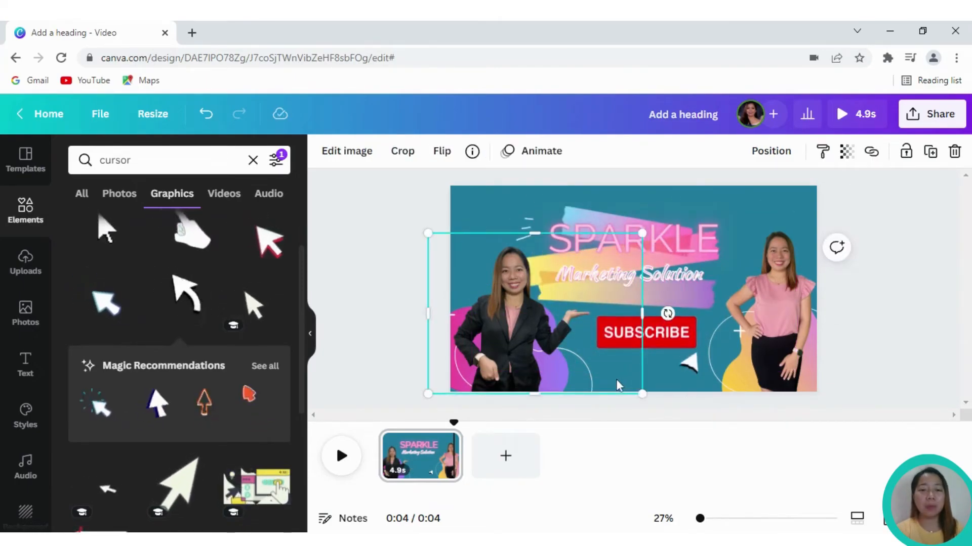
{"action": "left_click", "coordinate": [412, 392]}
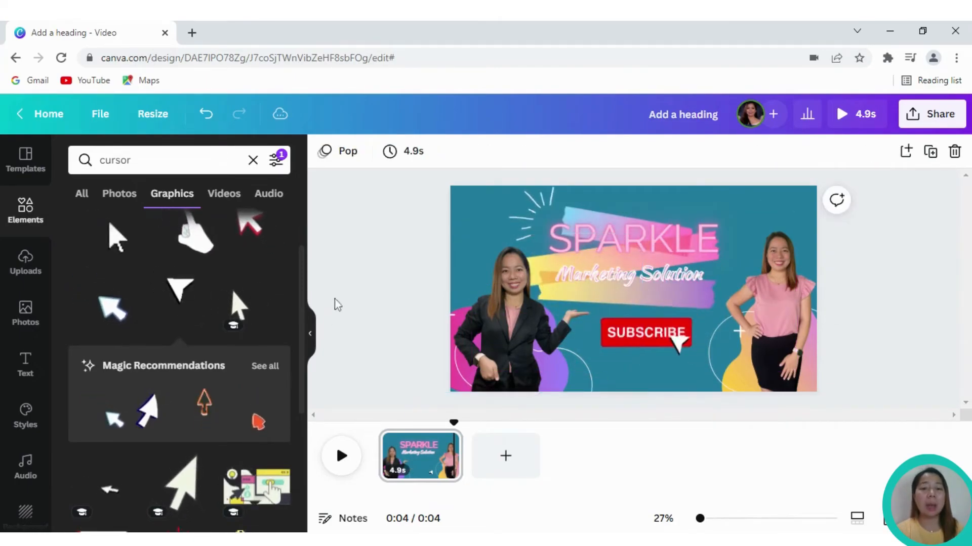
Move the playhead back to the start of the timeline
{"action": "left_click", "coordinate": [313, 337]}
{"action": "left_click", "coordinate": [330, 206]}
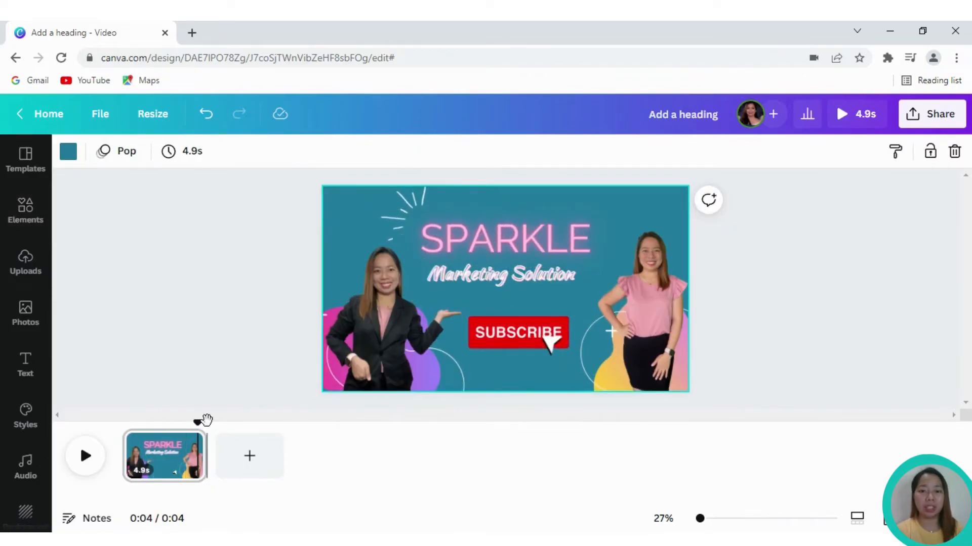
{"action": "left_click_drag", "start_coordinate": [198, 422], "coordinate": [122, 423]}
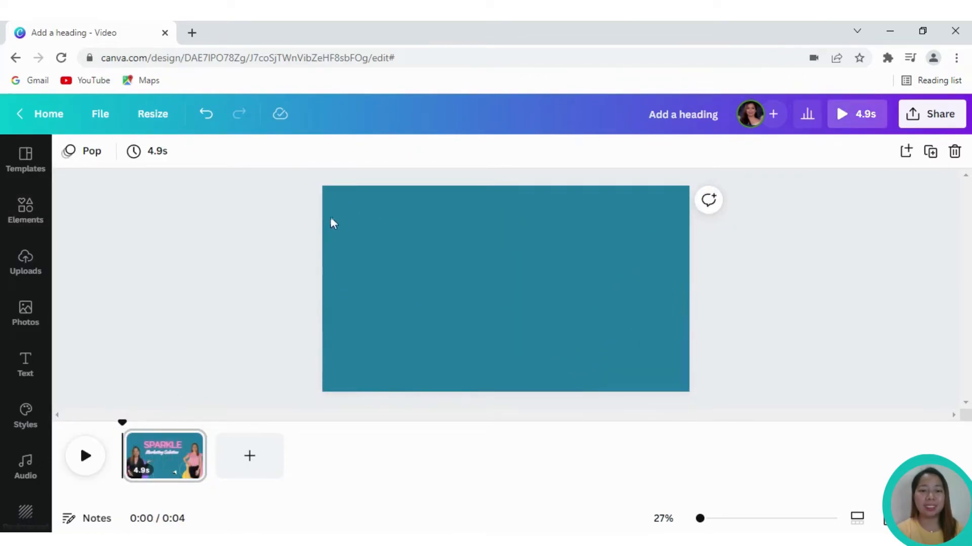
Preview the Stomp page animation and keep Pop as the page's animation
{"action": "left_click", "coordinate": [137, 151]}
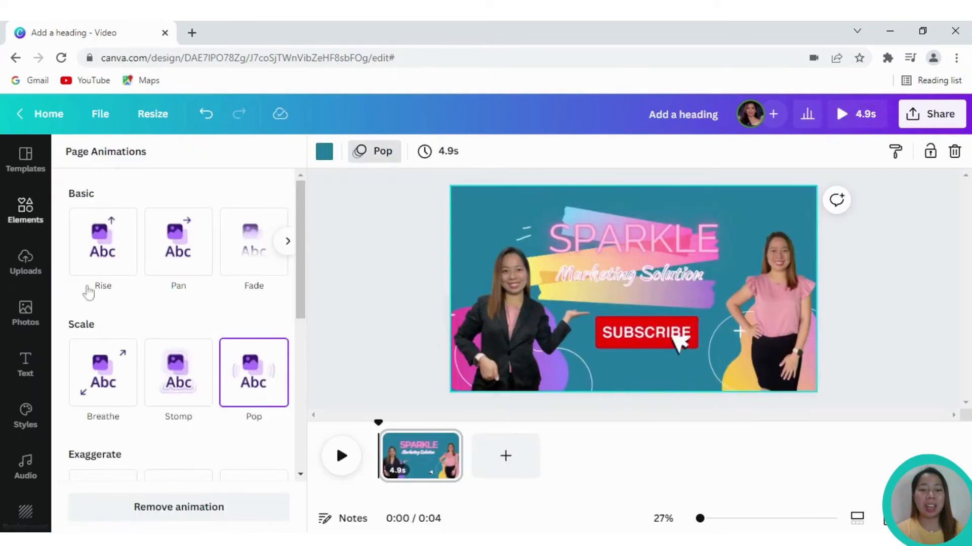
{"action": "left_click", "coordinate": [178, 373]}
{"action": "left_click", "coordinate": [248, 392]}
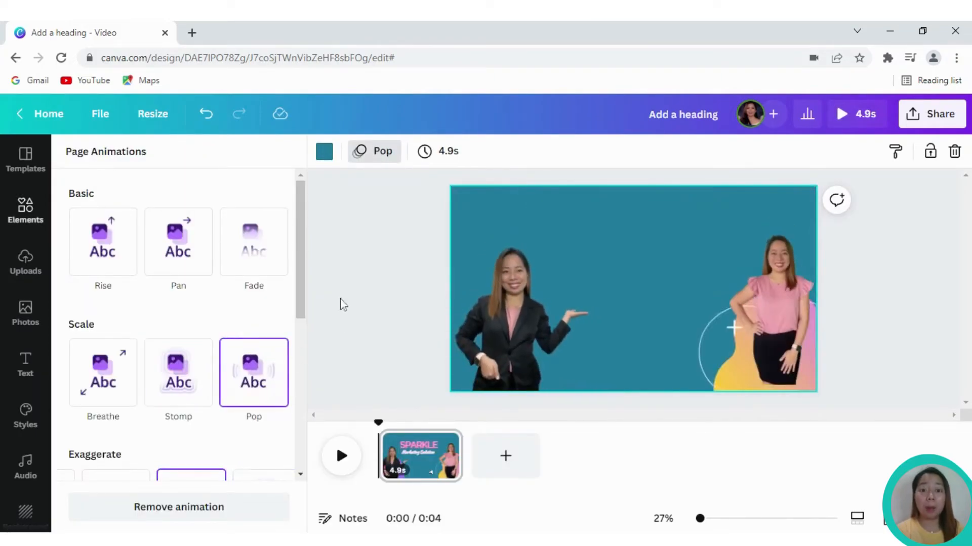
Play the finished intro in the full preview
{"action": "left_click", "coordinate": [349, 275]}
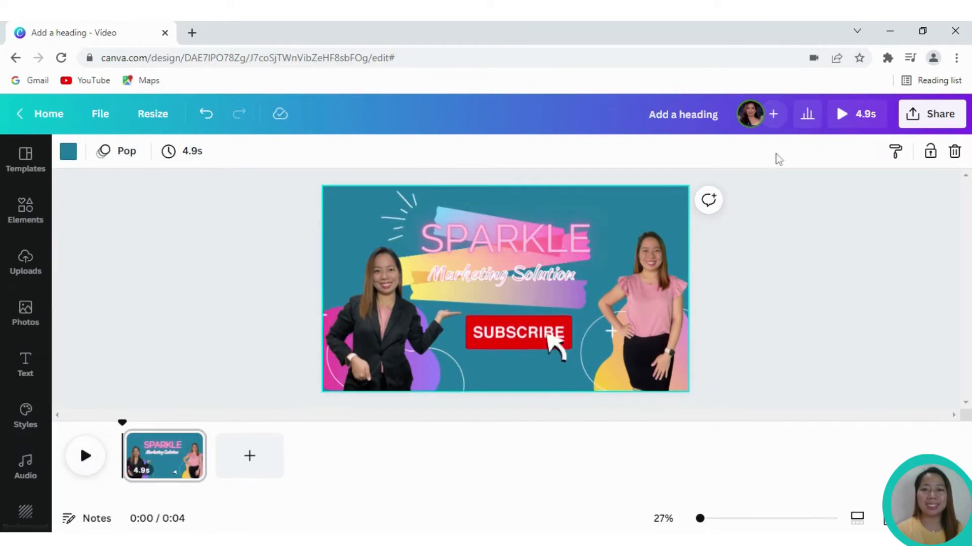
{"action": "left_click", "coordinate": [848, 113]}
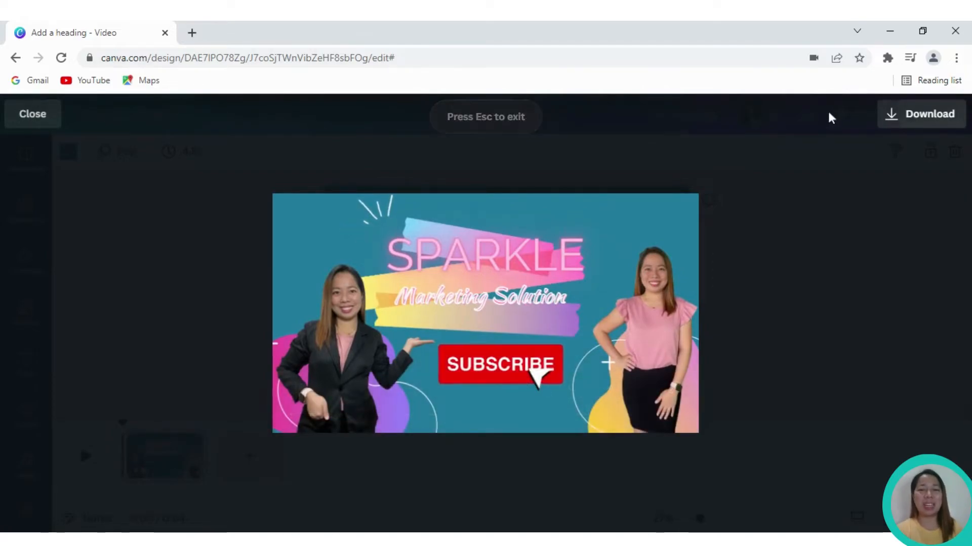
Leave the full preview and add the recently used audio track "Ukulele Song" to the intro
{"action": "key", "text": "Escape"}
{"action": "left_click", "coordinate": [169, 356]}
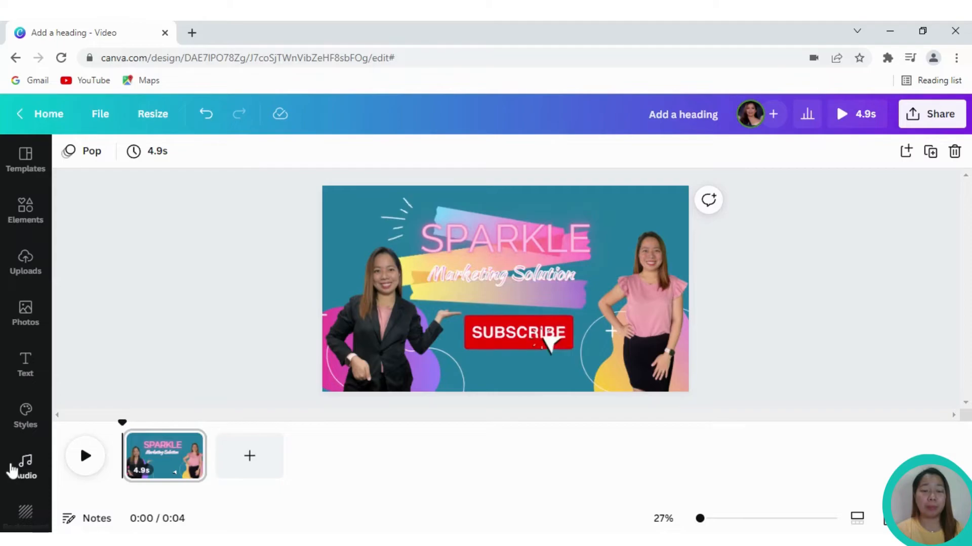
{"action": "left_click", "coordinate": [12, 468]}
{"action": "scroll", "coordinate": [199, 418], "scroll_direction": "down", "scroll_amount": 5}
{"action": "scroll", "coordinate": [167, 415], "scroll_direction": "up", "scroll_amount": 4}
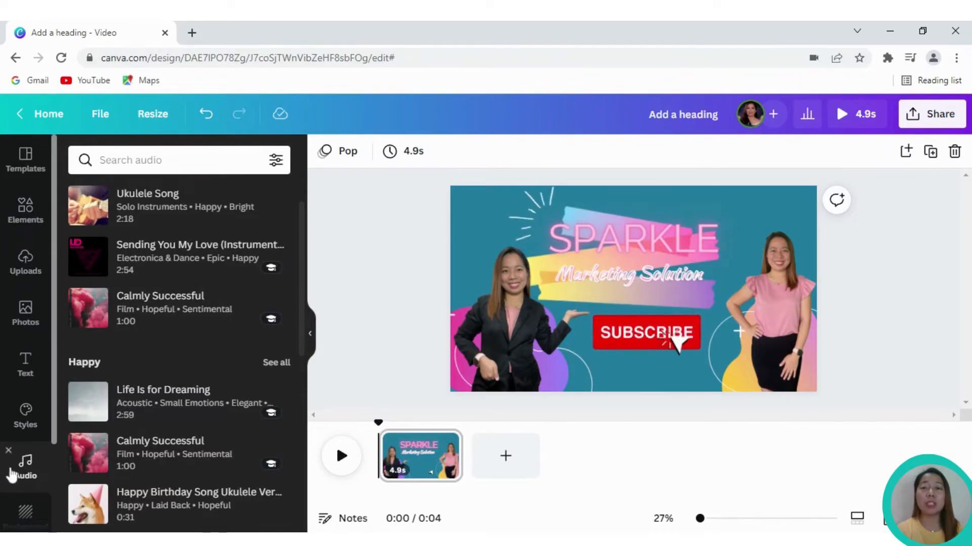
{"action": "left_click", "coordinate": [27, 439]}
{"action": "left_click", "coordinate": [25, 466]}
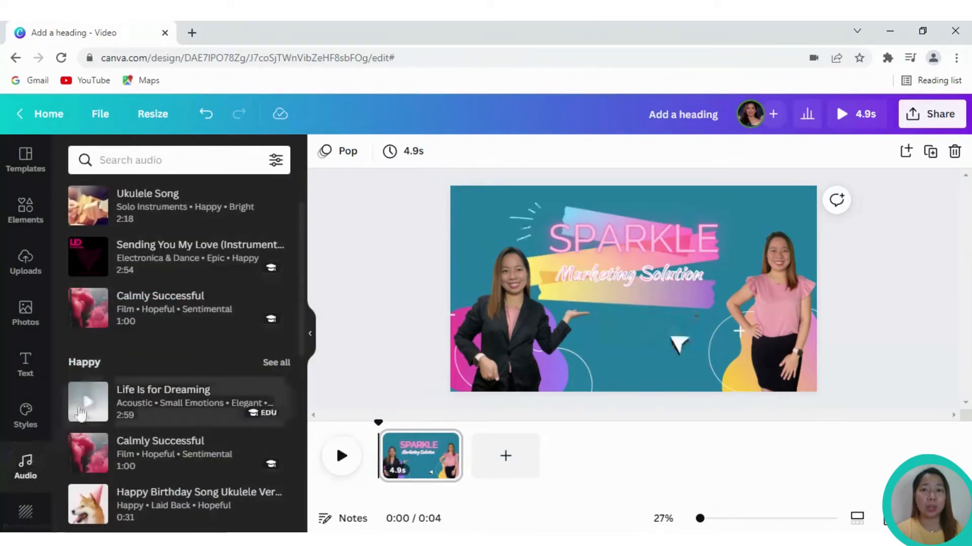
{"action": "scroll", "coordinate": [146, 432], "scroll_direction": "down", "scroll_amount": 2}
{"action": "scroll", "coordinate": [114, 374], "scroll_direction": "up", "scroll_amount": 4}
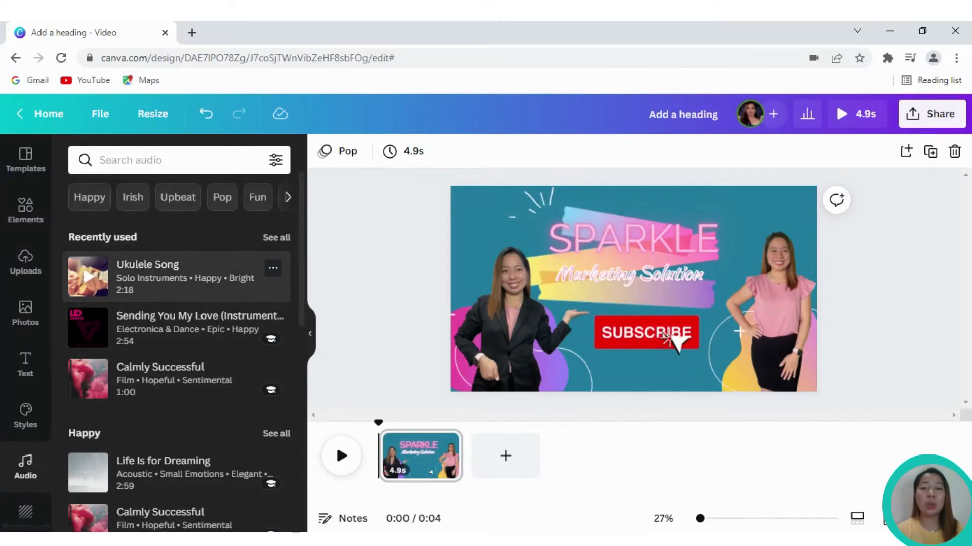
{"action": "left_click", "coordinate": [194, 284]}
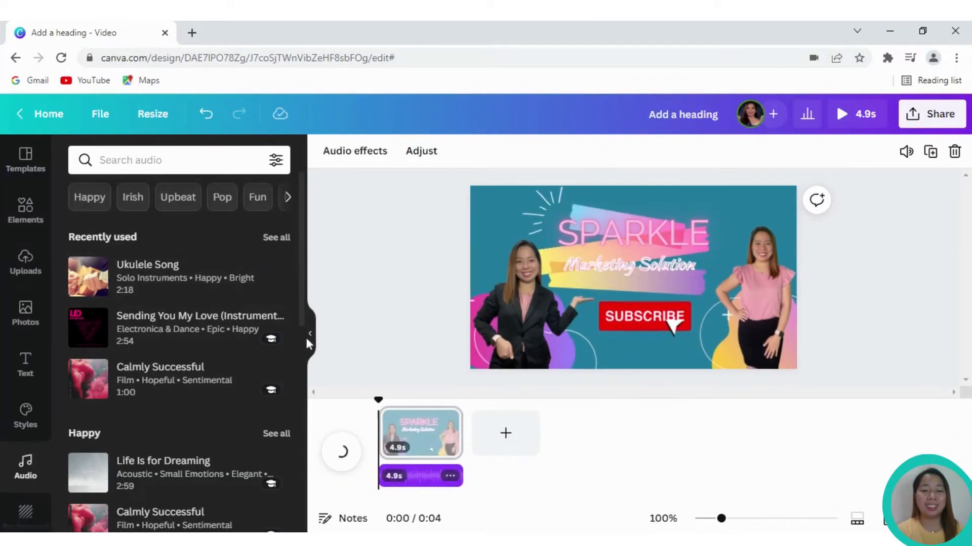
Play the intro with its music in the full preview, then close the preview
{"action": "left_click", "coordinate": [310, 334]}
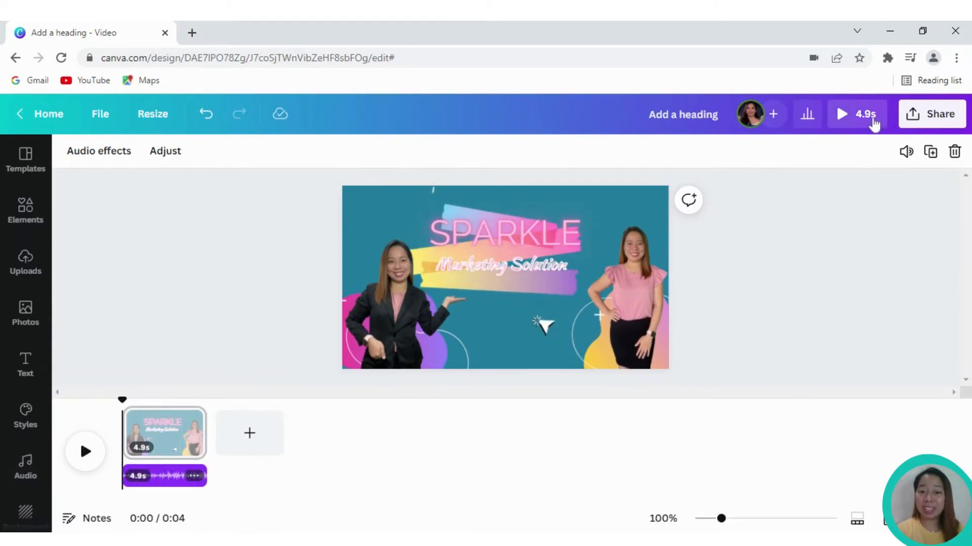
{"action": "left_click", "coordinate": [866, 123]}
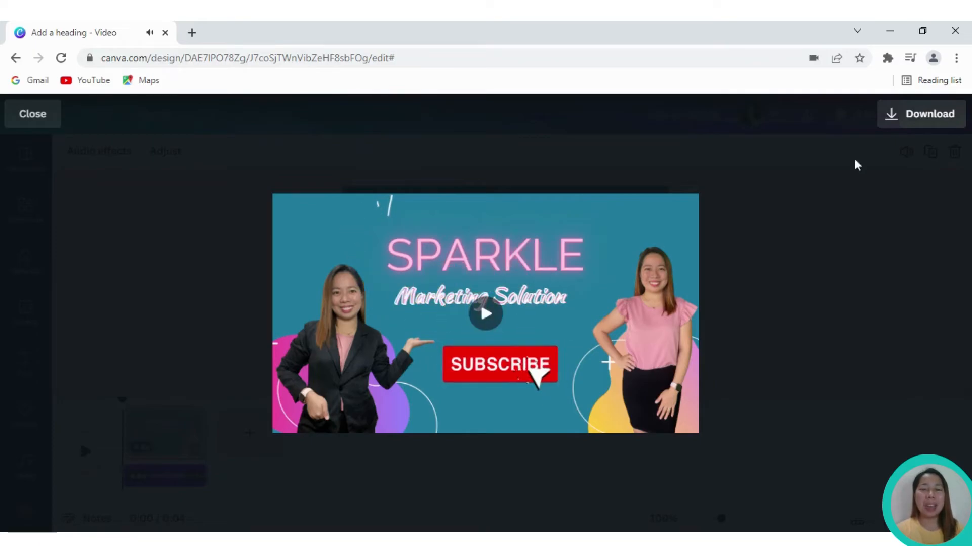
{"action": "left_click", "coordinate": [50, 120]}
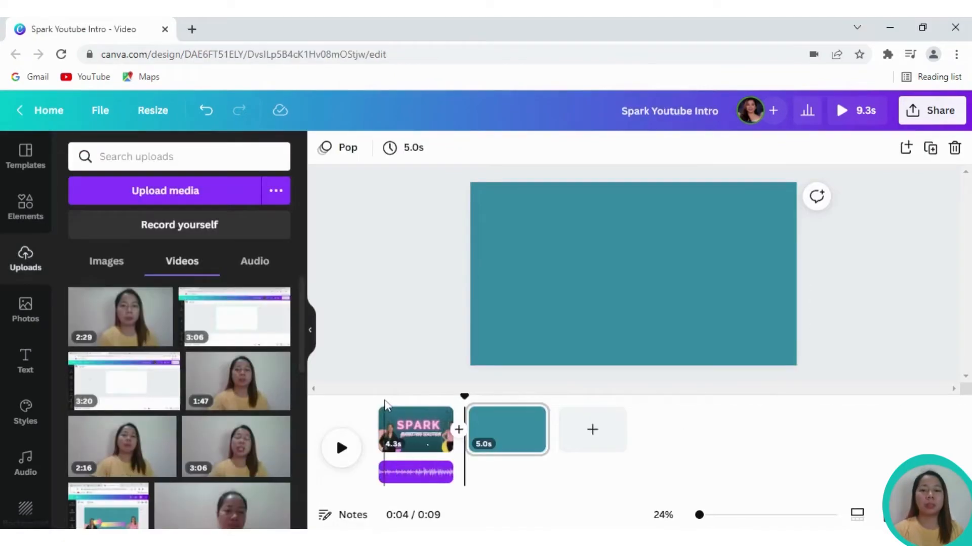
On the blank second page of Spark Youtube Intro, apply the recently used end-screen template with the round portrait, two video frames and SUBSCRIBE button
{"action": "left_click", "coordinate": [446, 430]}
{"action": "left_click", "coordinate": [497, 433]}
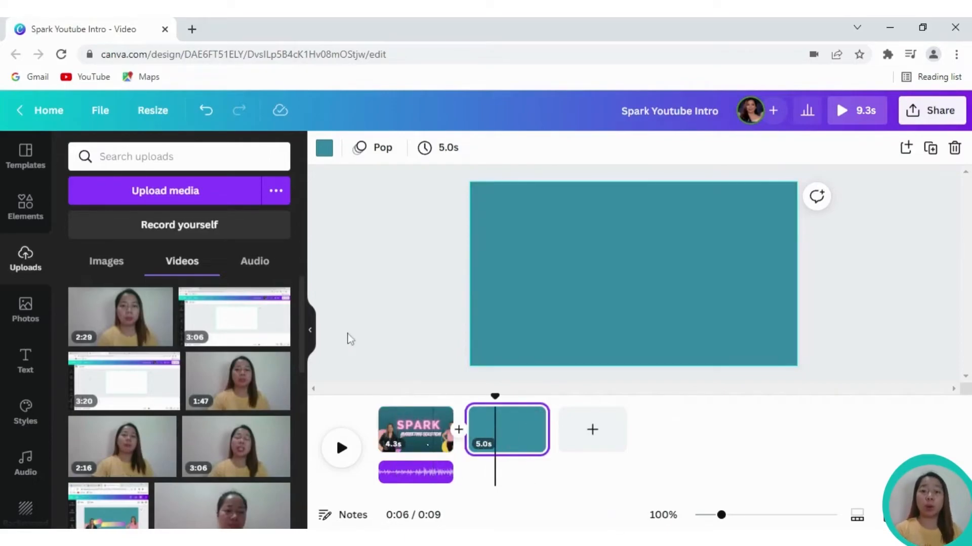
{"action": "left_click", "coordinate": [313, 336]}
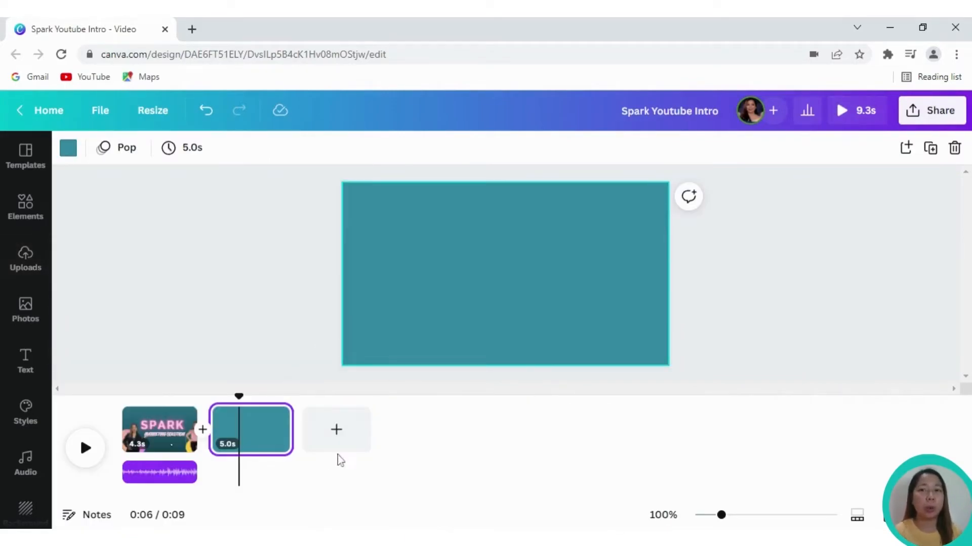
{"action": "left_click", "coordinate": [29, 210]}
{"action": "left_click", "coordinate": [25, 157]}
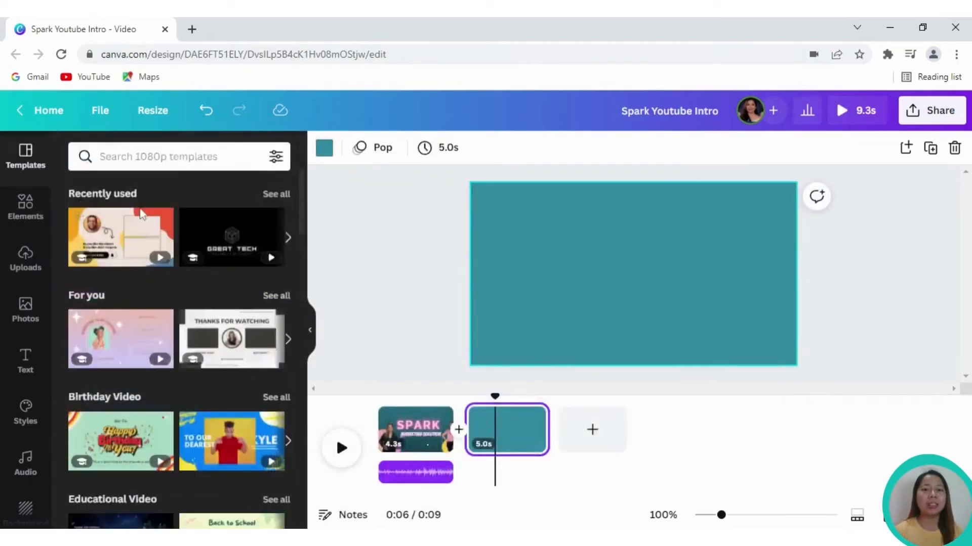
{"action": "left_click", "coordinate": [310, 334]}
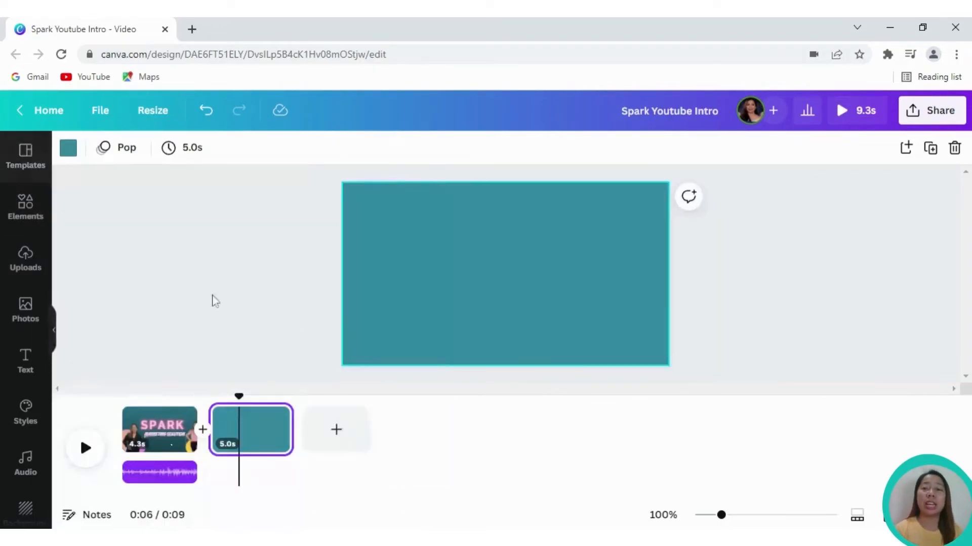
{"action": "left_click", "coordinate": [26, 156]}
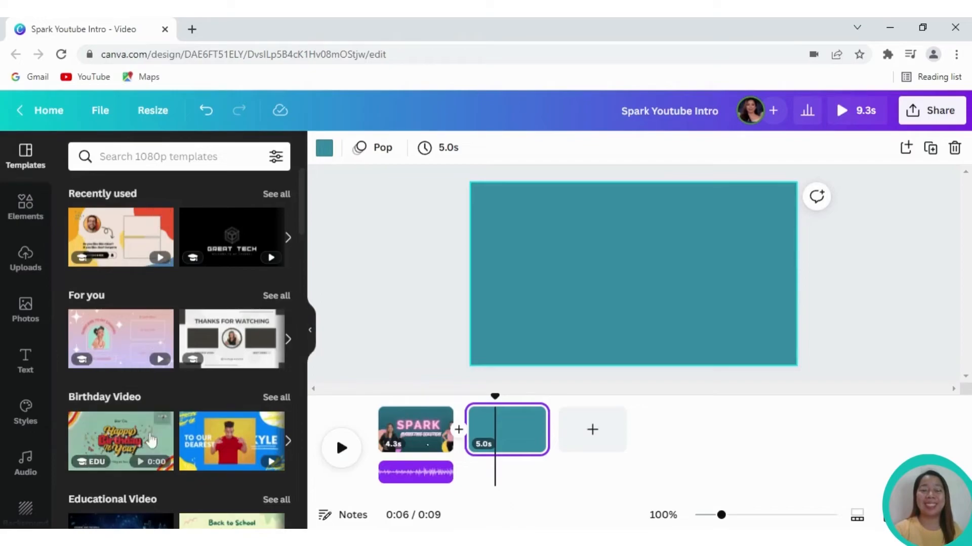
{"action": "scroll", "coordinate": [151, 440], "scroll_direction": "down", "scroll_amount": 10}
{"action": "scroll", "coordinate": [150, 435], "scroll_direction": "up", "scroll_amount": 5}
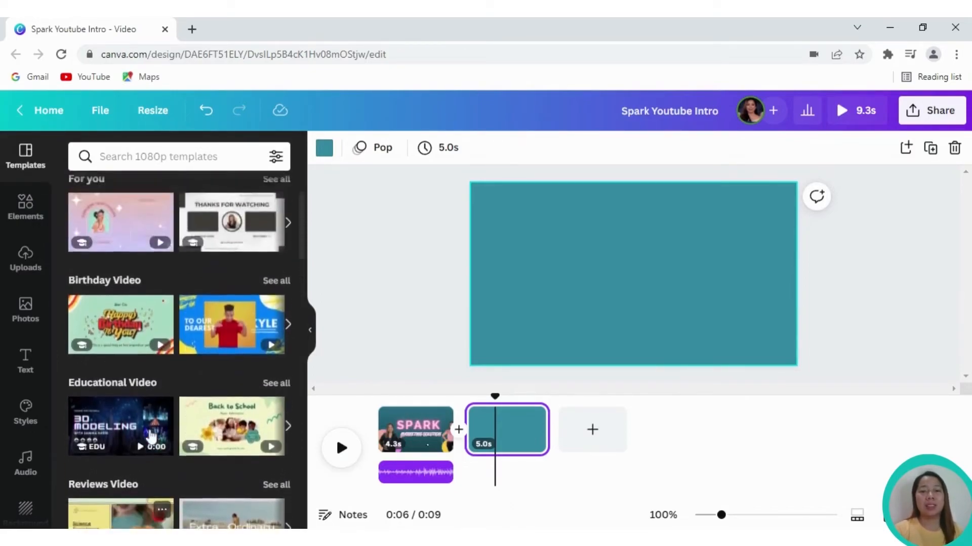
{"action": "scroll", "coordinate": [151, 436], "scroll_direction": "up", "scroll_amount": 3}
{"action": "left_click", "coordinate": [146, 248]}
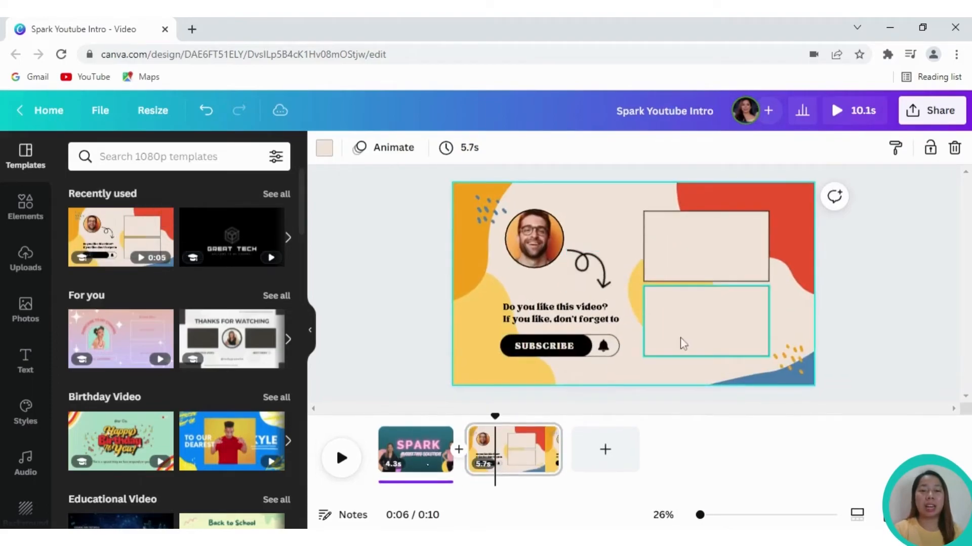
Change the end screen's beige background to the teal-blue of the brand's "Color palette" set
{"action": "left_click", "coordinate": [325, 148]}
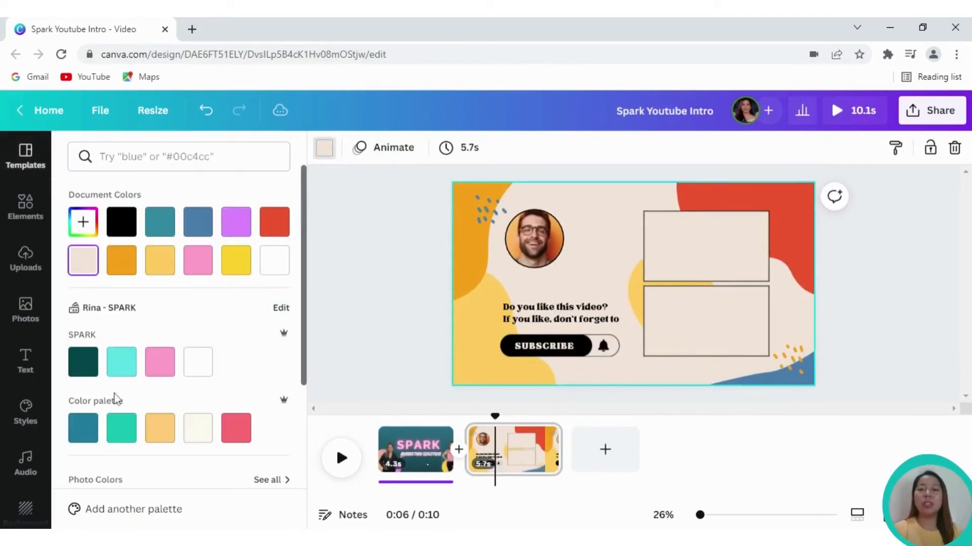
{"action": "left_click", "coordinate": [81, 430]}
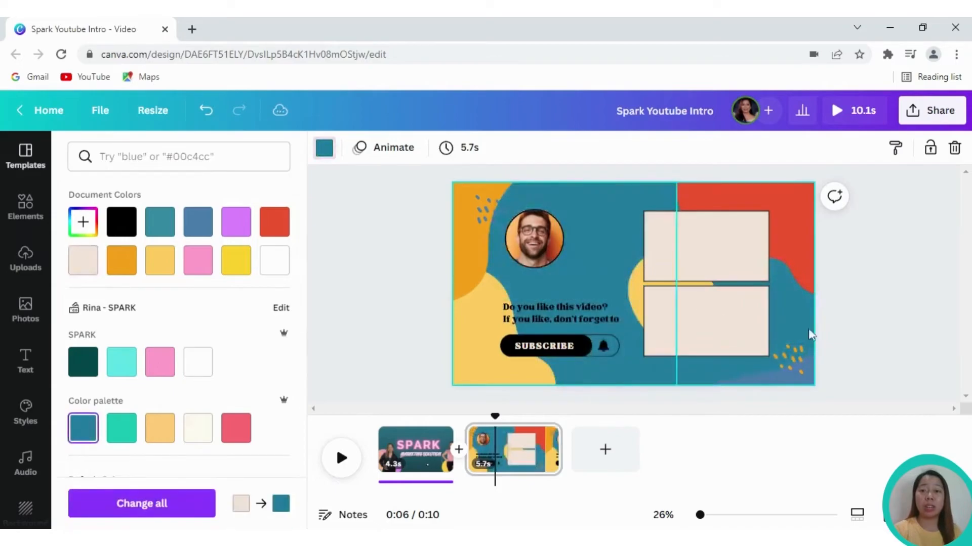
{"action": "left_click", "coordinate": [930, 328]}
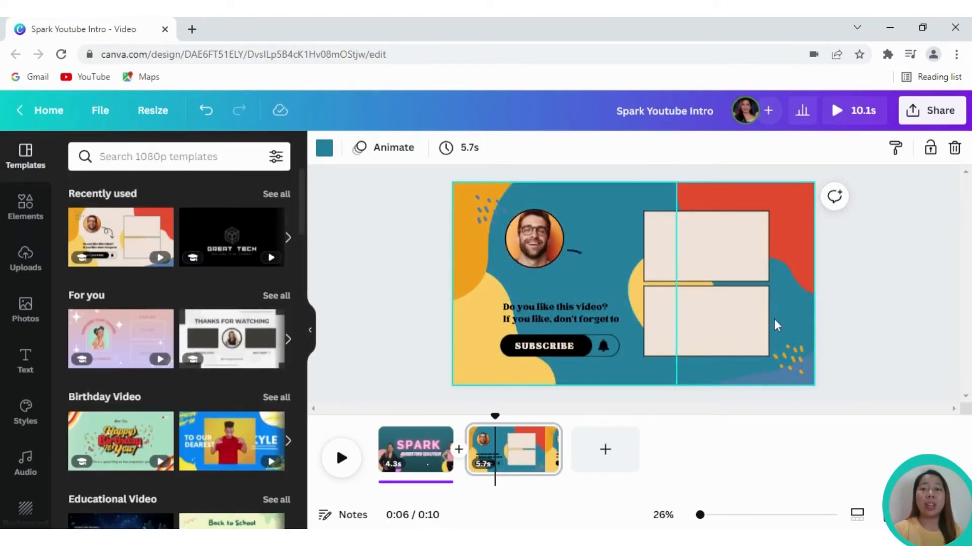
Delete both placeholder video frames and move the yellow blob up to the upper middle of the page
{"action": "left_click", "coordinate": [726, 282]}
{"action": "key", "text": "Delete"}
{"action": "left_click", "coordinate": [691, 338]}
{"action": "key", "text": "Delete"}
{"action": "left_click_drag", "start_coordinate": [669, 320], "coordinate": [644, 258]}
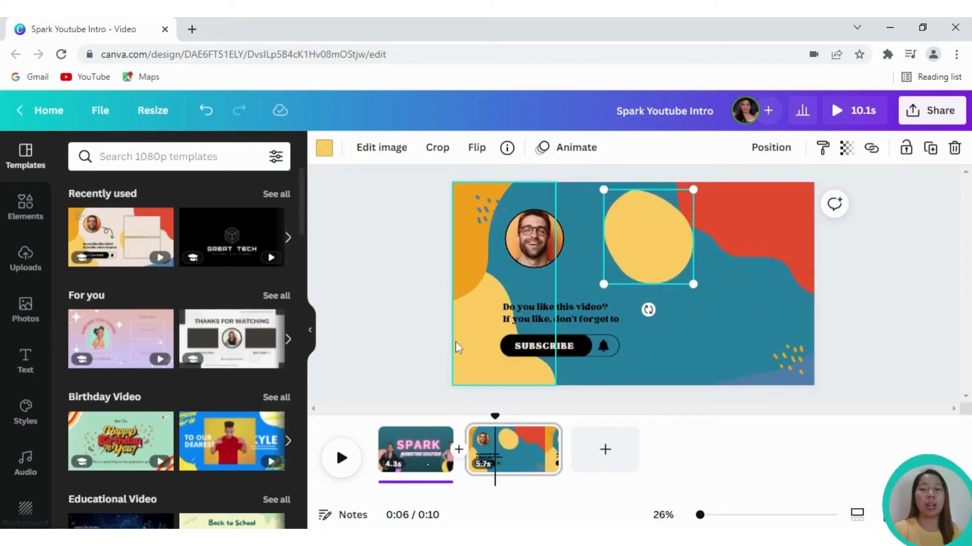
Recolor the left corner graphic with the SPARK palette: dark green dashes, light turquoise upper shape and pink lower shape
{"action": "left_click", "coordinate": [484, 379]}
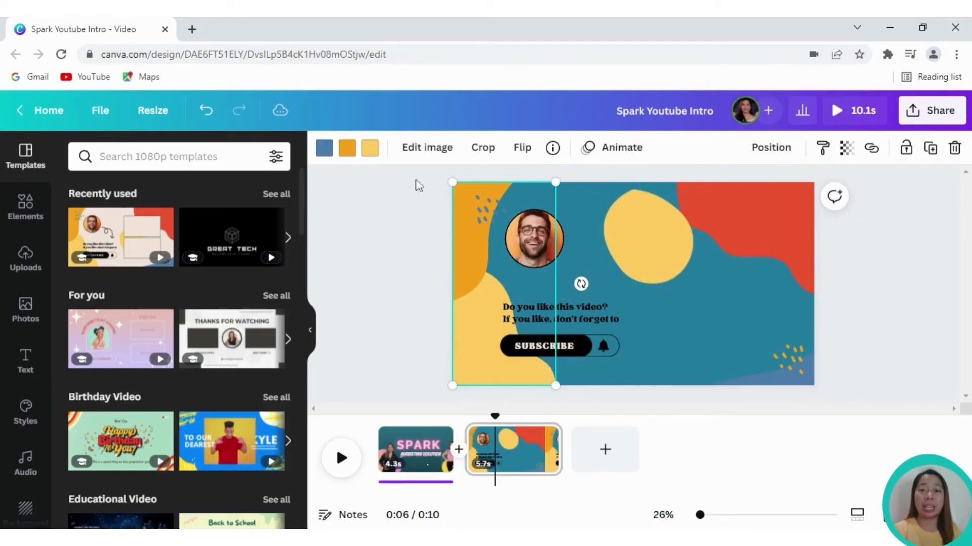
{"action": "left_click", "coordinate": [324, 149]}
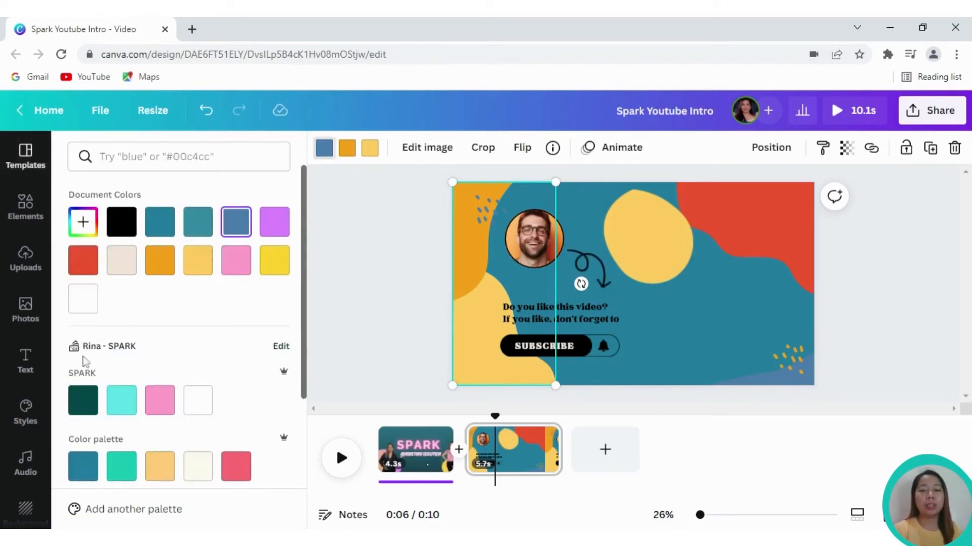
{"action": "left_click", "coordinate": [347, 149]}
{"action": "left_click", "coordinate": [122, 400]}
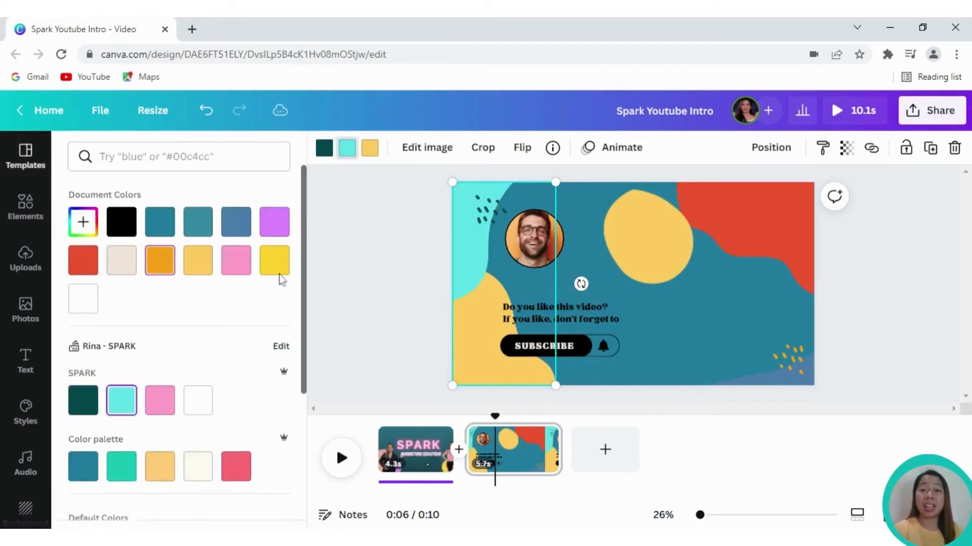
{"action": "left_click", "coordinate": [370, 150]}
{"action": "left_click", "coordinate": [160, 401]}
Recolor the right corner graphic with the SPARK palette: dark green lower shape, light turquoise upper shape and pink dashes
{"action": "left_click", "coordinate": [480, 190]}
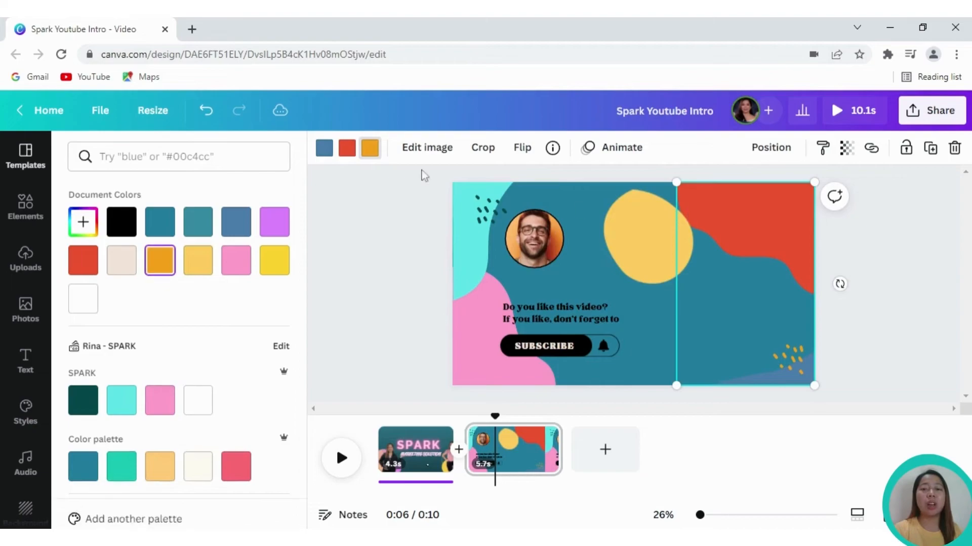
{"action": "left_click", "coordinate": [325, 148]}
{"action": "left_click", "coordinate": [83, 400]}
{"action": "left_click", "coordinate": [347, 148]}
{"action": "left_click", "coordinate": [121, 400]}
{"action": "left_click", "coordinate": [370, 148]}
{"action": "left_click", "coordinate": [160, 401]}
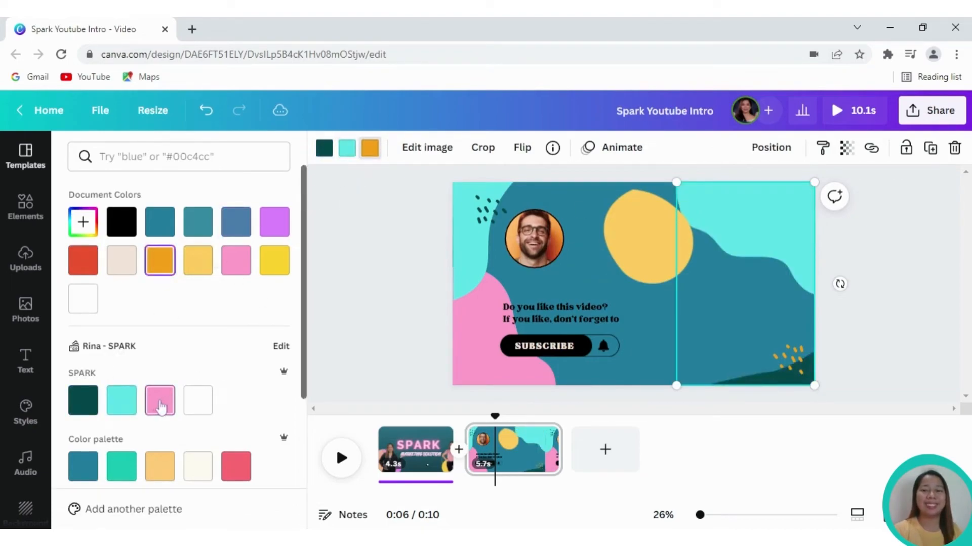
Replace the round portrait with the uploaded black-blazer photo and place the yellow blob centered behind it
{"action": "left_click", "coordinate": [526, 245]}
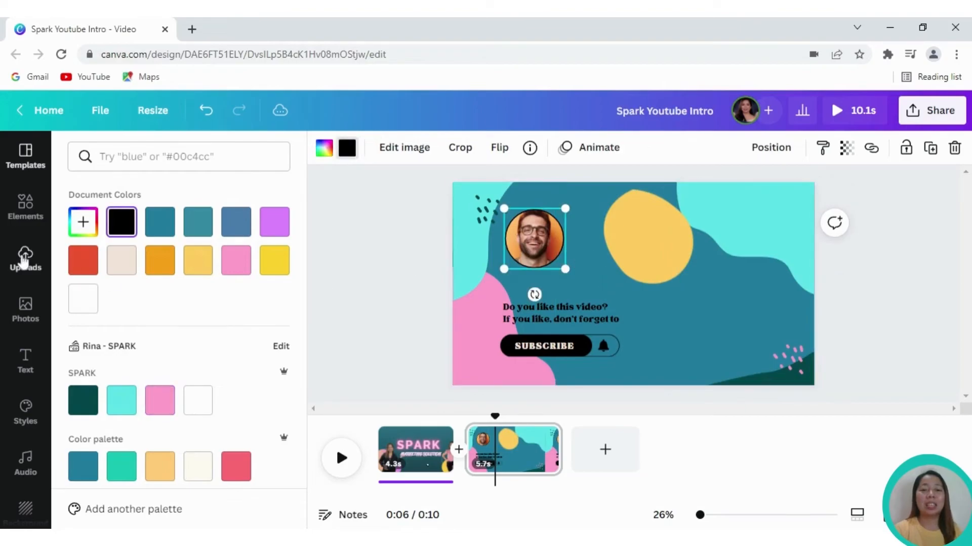
{"action": "left_click", "coordinate": [24, 261]}
{"action": "scroll", "coordinate": [223, 442], "scroll_direction": "down", "scroll_amount": 5}
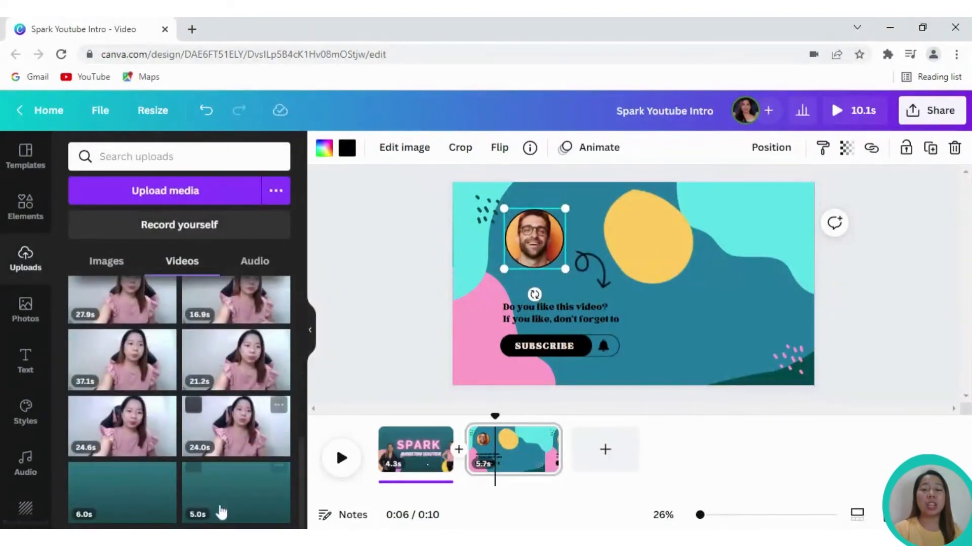
{"action": "left_click", "coordinate": [111, 264]}
{"action": "left_click_drag", "start_coordinate": [227, 310], "coordinate": [559, 246]}
{"action": "left_click_drag", "start_coordinate": [642, 244], "coordinate": [565, 244]}
{"action": "left_click", "coordinate": [567, 242]}
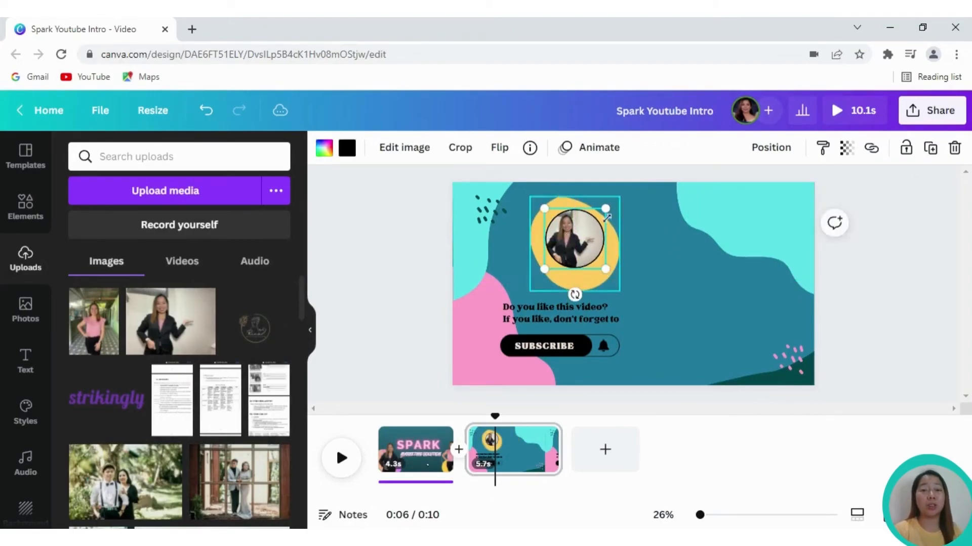
Enlarge the round photo within the yellow blob and move the curly arrow to its lower right
{"action": "left_click_drag", "start_coordinate": [610, 207], "coordinate": [623, 193]}
{"action": "left_click_drag", "start_coordinate": [581, 224], "coordinate": [635, 282]}
{"action": "left_click", "coordinate": [657, 310]}
{"action": "left_click", "coordinate": [604, 284]}
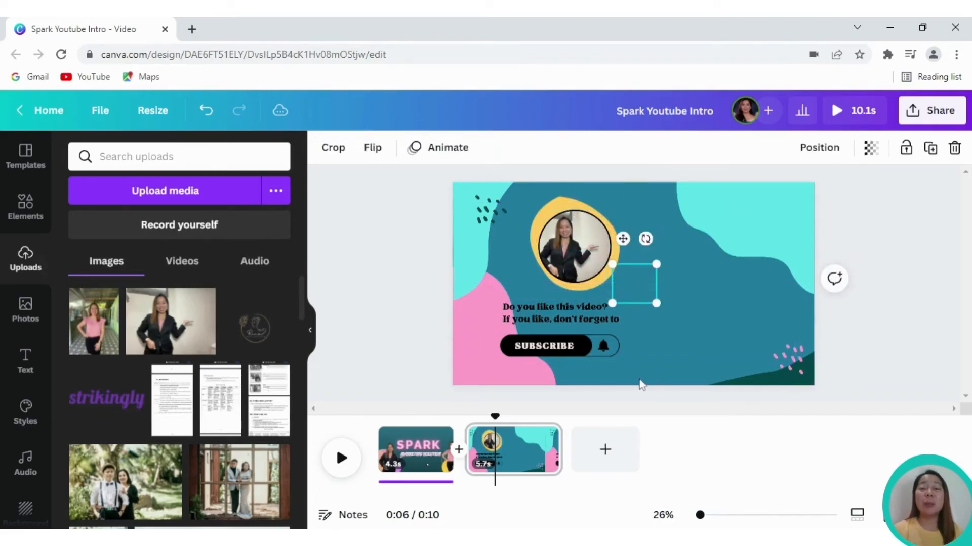
Shift the "Do you like this video?" text with its SUBSCRIBE button, and the photo with its yellow blob, right toward the page center
{"action": "left_click", "coordinate": [560, 315]}
{"action": "left_click_drag", "start_coordinate": [548, 313], "coordinate": [603, 324]}
{"action": "left_click", "coordinate": [657, 236]}
{"action": "mouse_move", "coordinate": [600, 237]}
{"action": "left_mouse_down"}
{"action": "mouse_move", "coordinate": [576, 252]}
{"action": "mouse_move", "coordinate": [598, 248]}
{"action": "left_mouse_up"}
{"action": "left_click", "coordinate": [703, 269]}
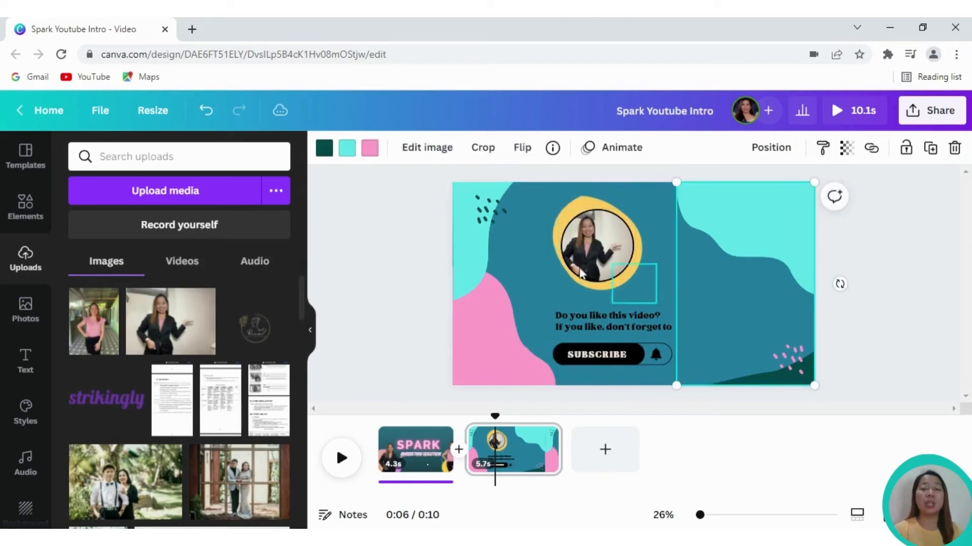
Apply the Pop page animation to the end screen
{"action": "left_click", "coordinate": [911, 282]}
{"action": "left_click", "coordinate": [739, 291]}
{"action": "left_click", "coordinate": [855, 304]}
{"action": "left_click", "coordinate": [353, 157]}
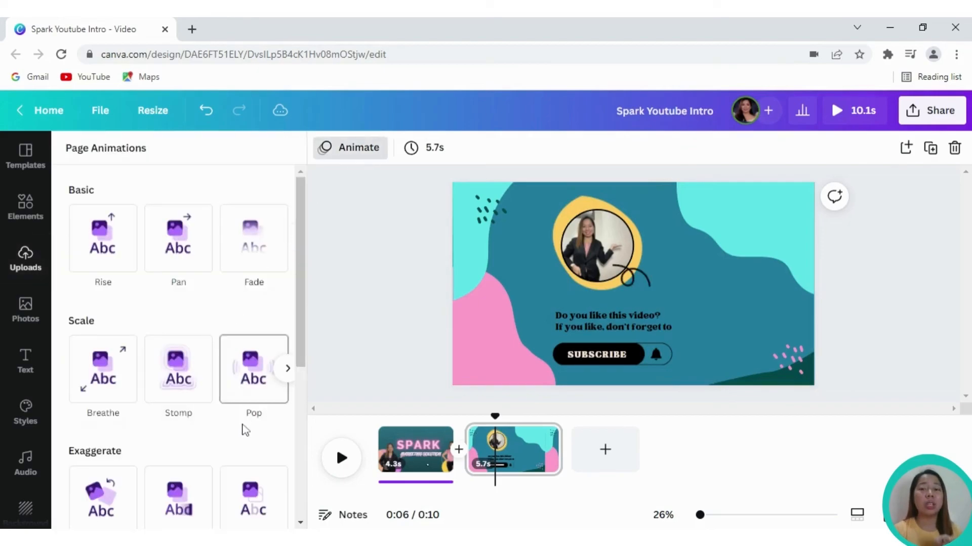
{"action": "left_click", "coordinate": [254, 372]}
{"action": "left_click", "coordinate": [891, 329]}
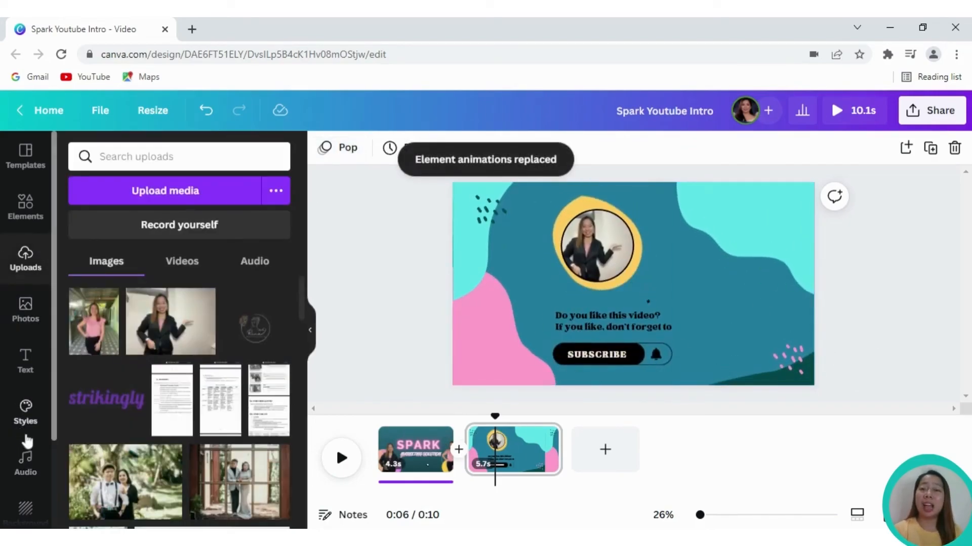
Add "Ukulele Song" from the start of the end-screen page and play the whole video in the full preview
{"action": "left_click", "coordinate": [26, 463]}
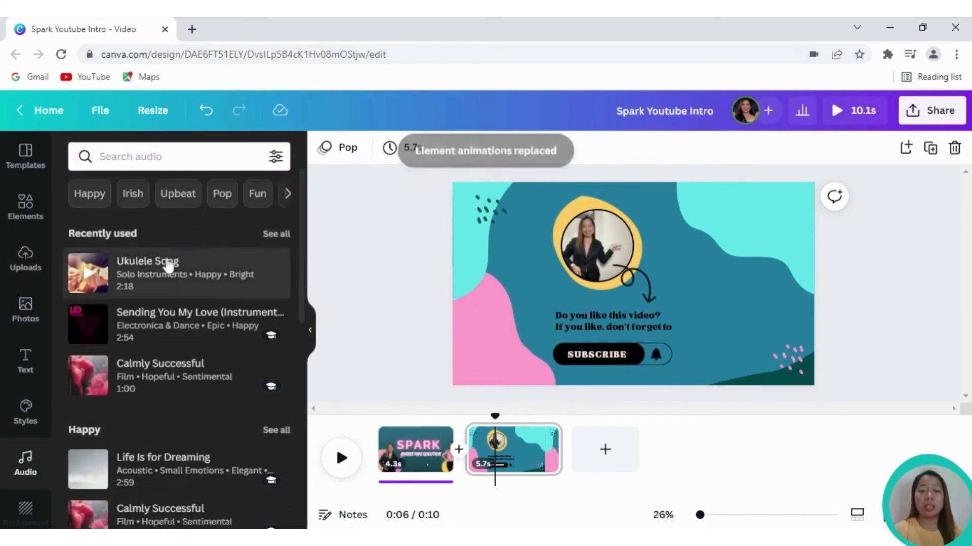
{"action": "left_click_drag", "start_coordinate": [495, 417], "coordinate": [464, 416]}
{"action": "left_click", "coordinate": [144, 277]}
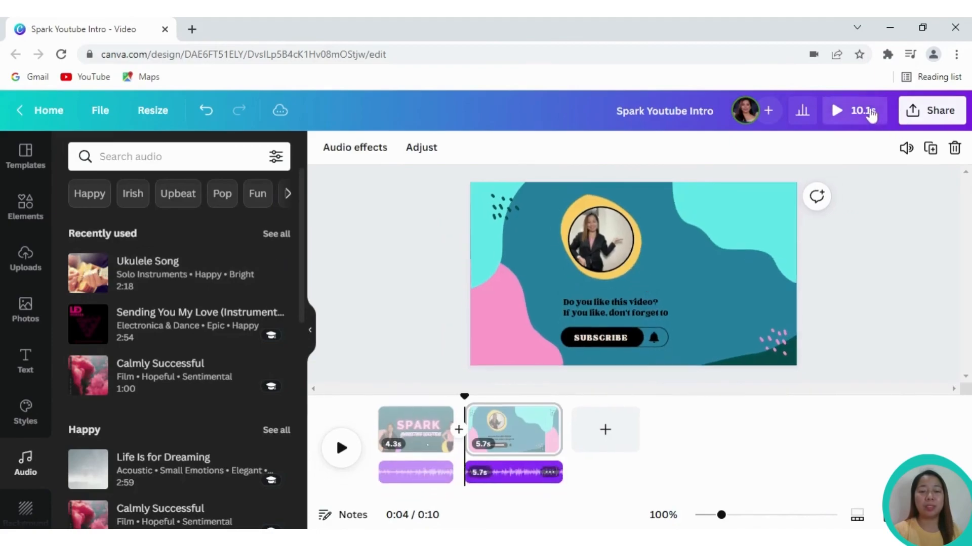
{"action": "left_click", "coordinate": [860, 112]}
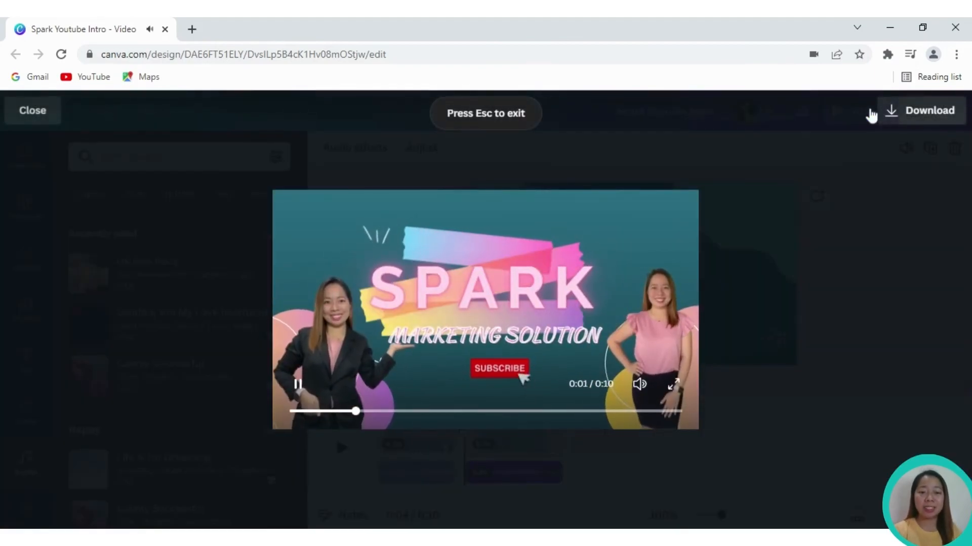